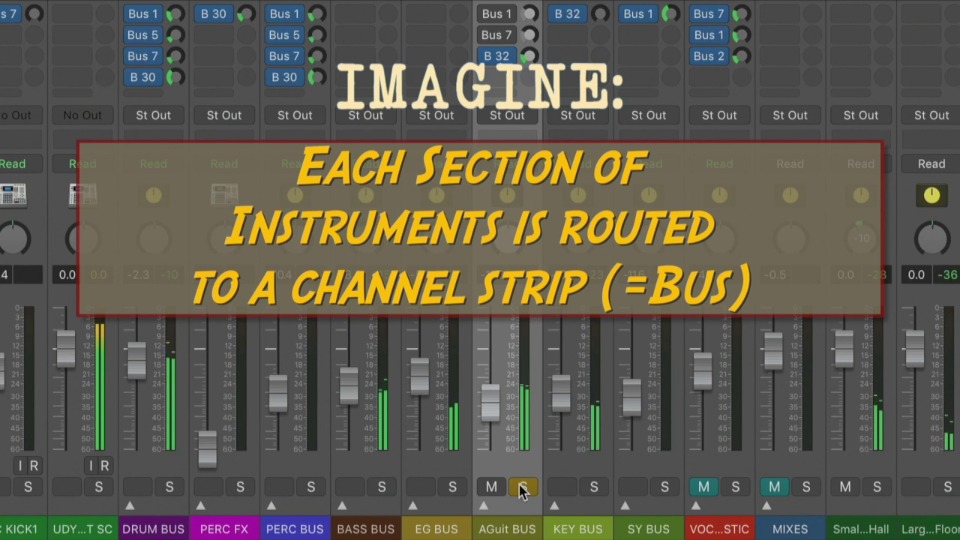
Take the AGuit BUS channel out of solo and raise its level in the mixer
click(522, 487)
drag(488, 409, 490, 374)
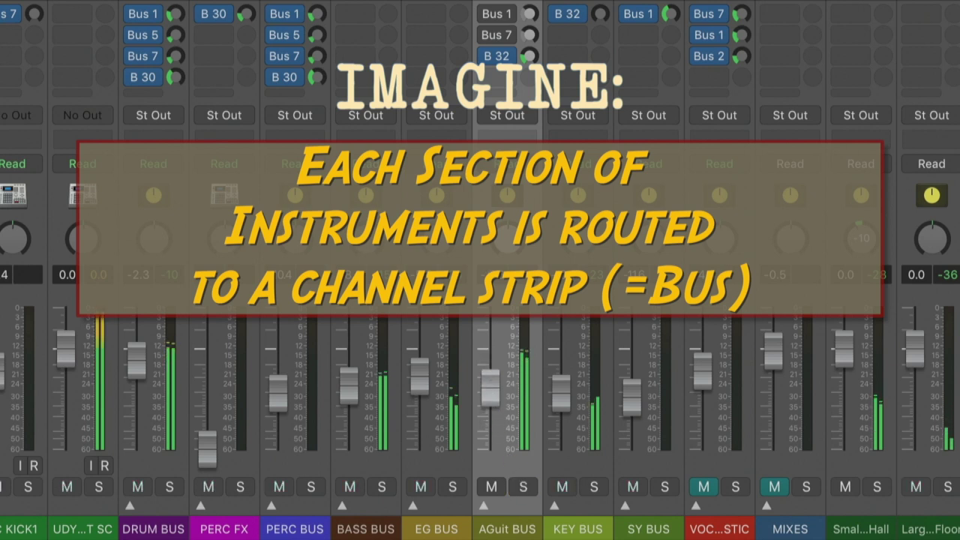
Solo the DRUM BUS channel, lower its level to -3.3 dB, and briefly unfold its stack to view the subtracks
click(171, 486)
drag(142, 355, 141, 371)
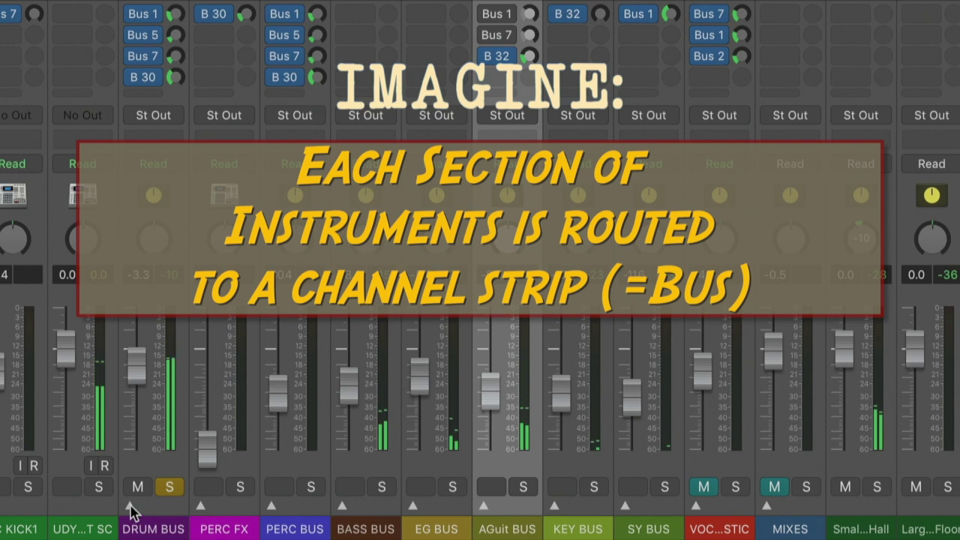
click(131, 508)
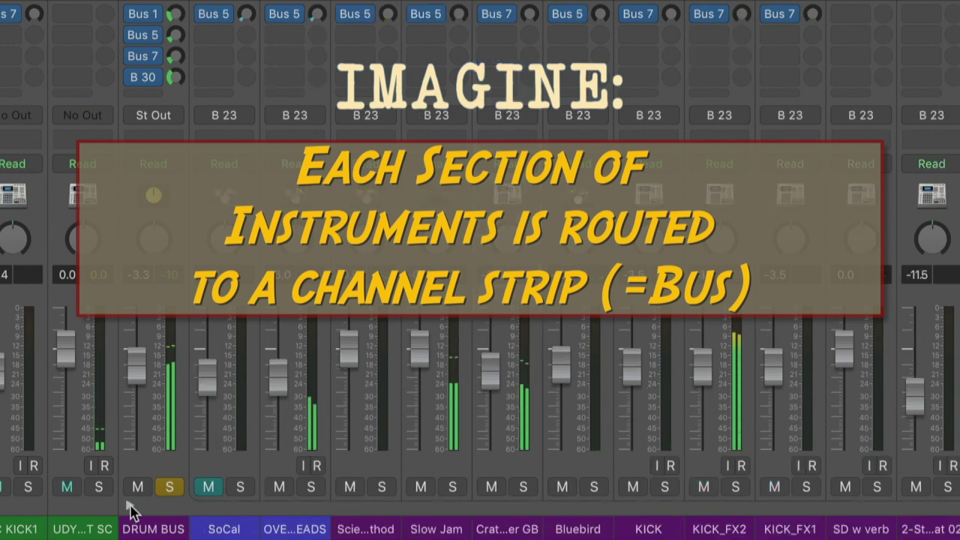
click(131, 508)
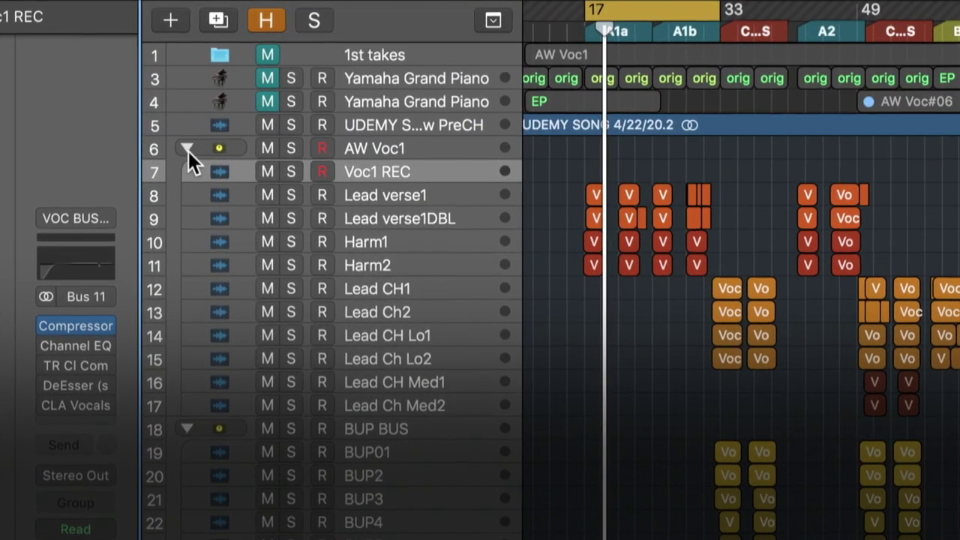
Move all subtracks from Voc1 REC through Lead Ch Med2 out of the AW Voc1 track stack and deselect their regions
click(187, 150)
click(188, 150)
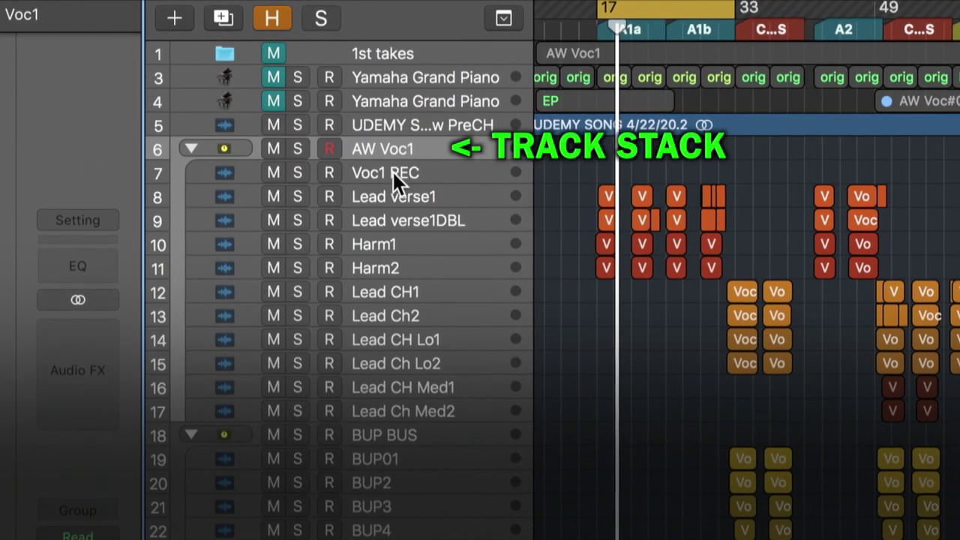
click(391, 171)
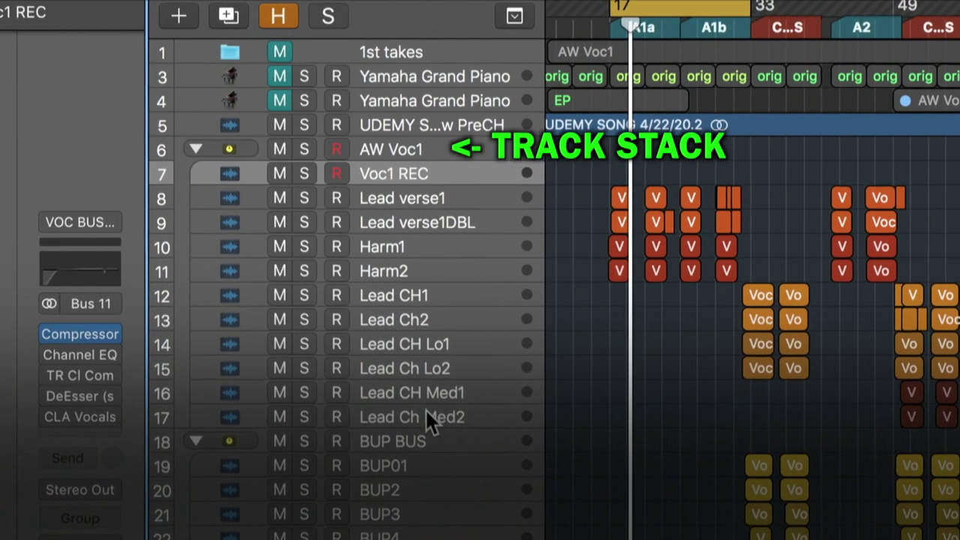
shift+click(424, 408)
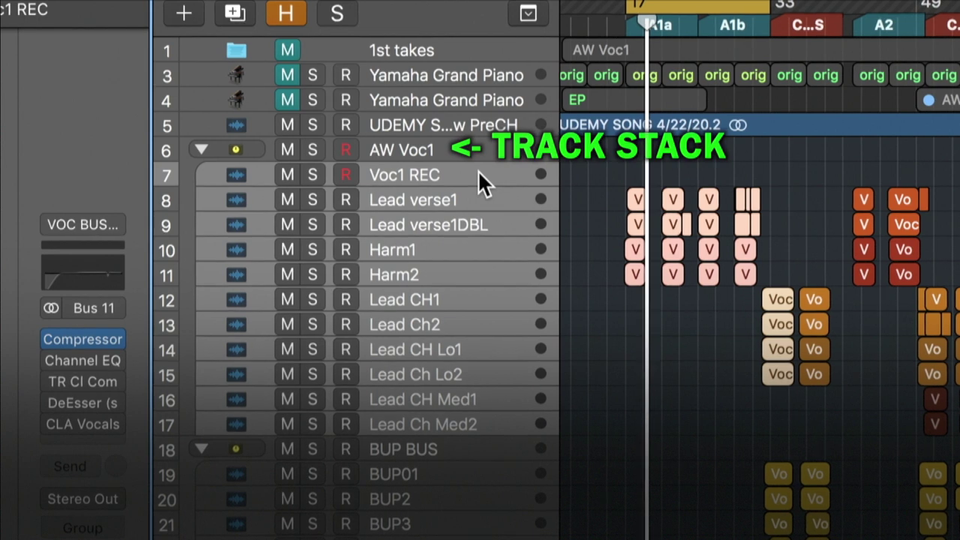
drag(478, 170, 472, 169)
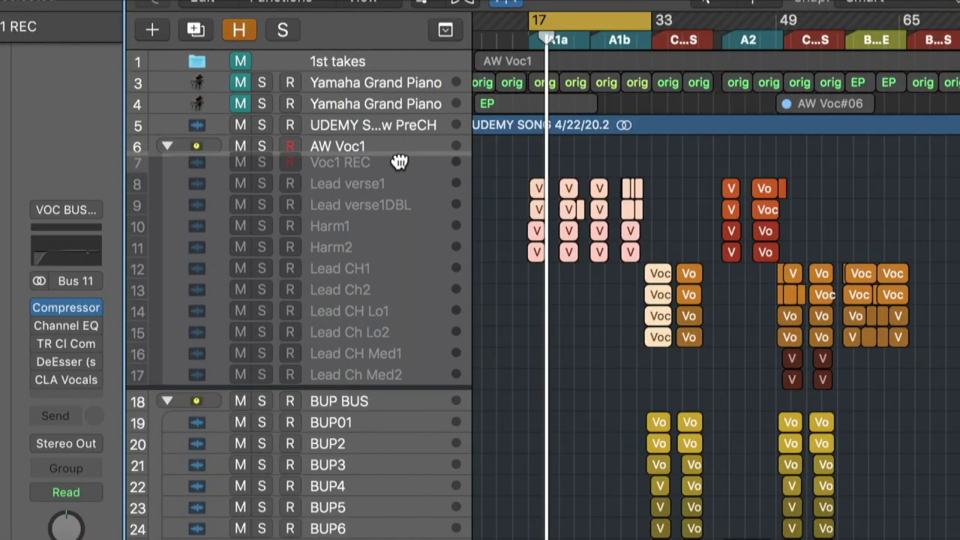
drag(399, 162, 393, 140)
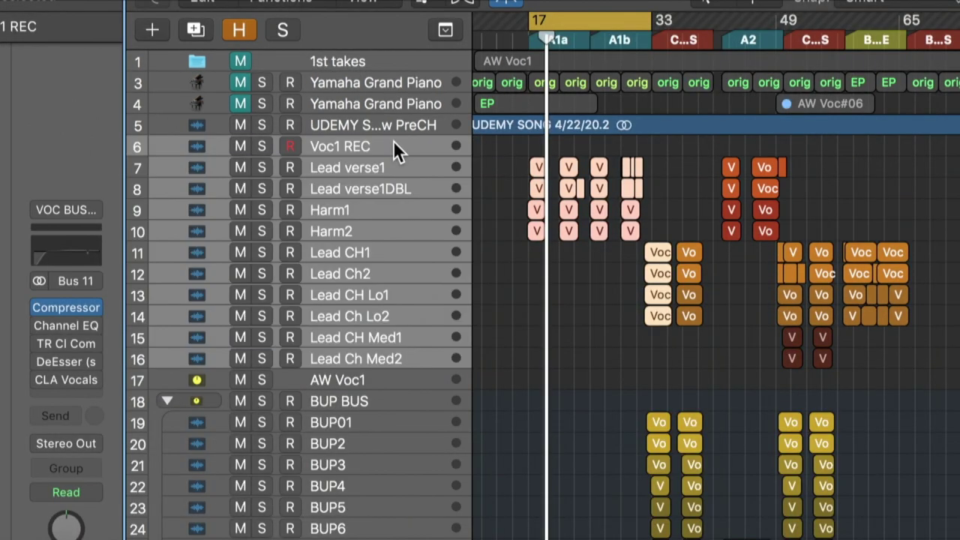
click(509, 184)
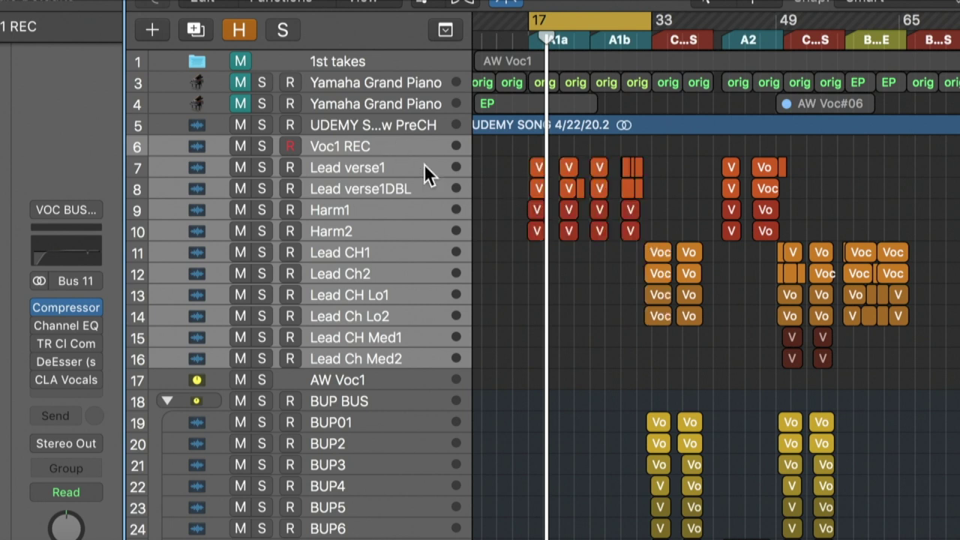
Solo the Lead verse1 track, play it back, and set its volume to -0.9 dB
click(409, 147)
click(374, 166)
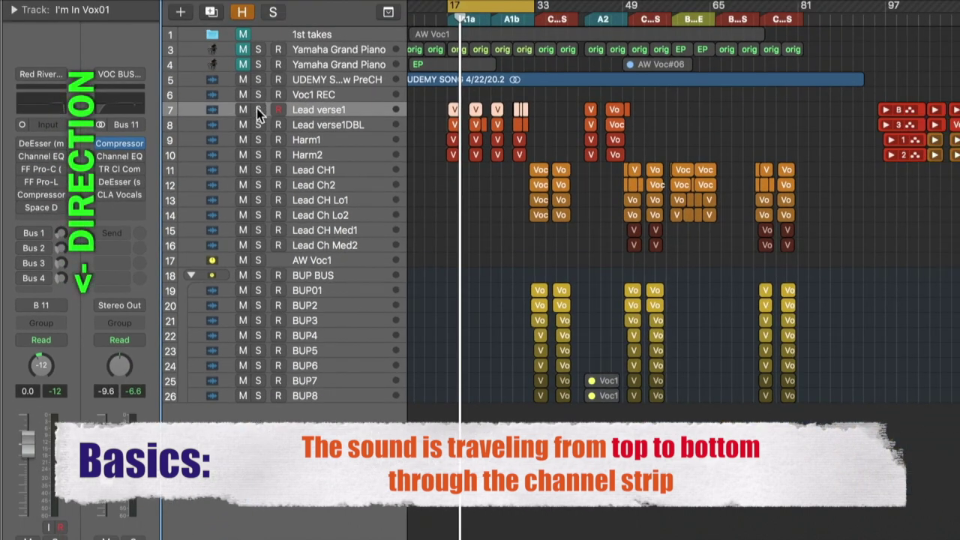
click(257, 109)
key(space)
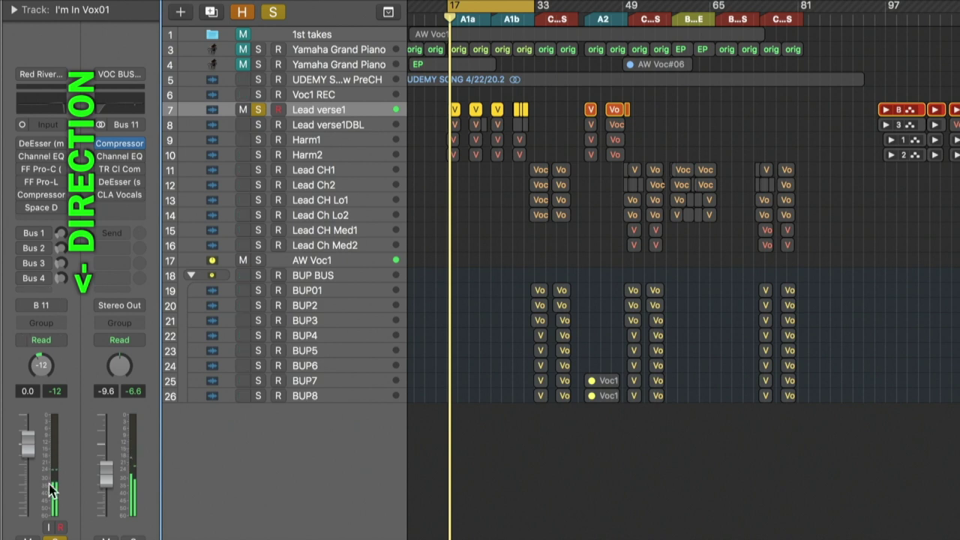
key(space)
key(space)
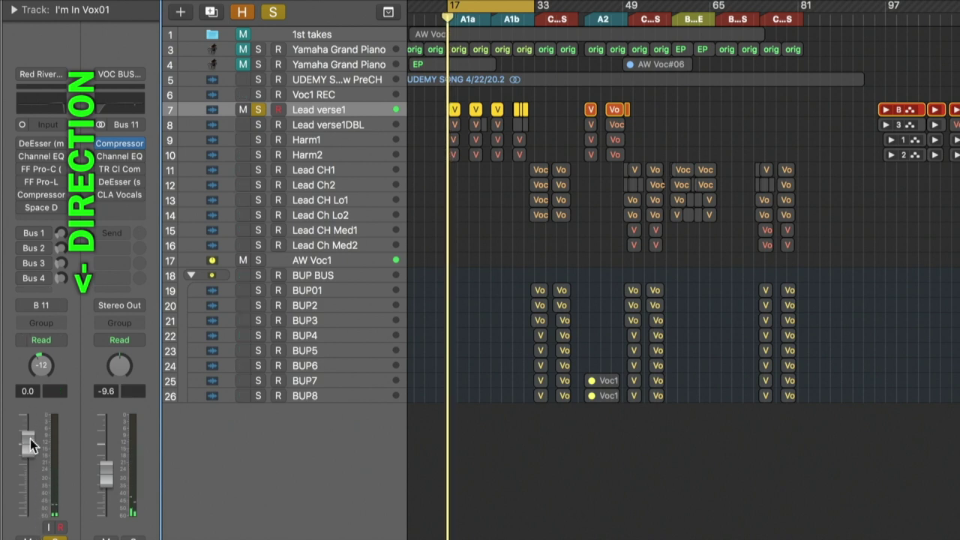
mouse_move(29, 450)
mouse_down()
mouse_move(28, 515)
mouse_move(42, 429)
mouse_move(37, 455)
mouse_up()
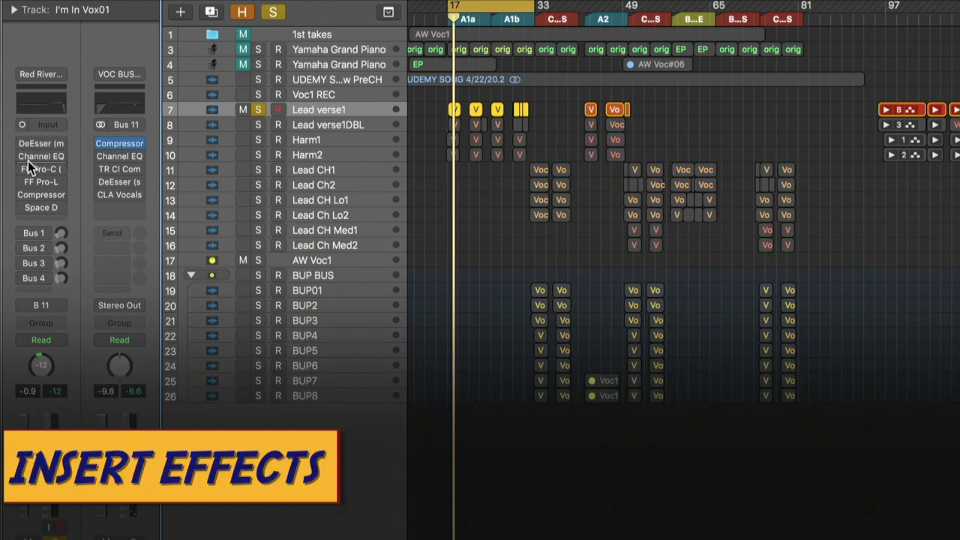
Enable the Channel EQ insert on Lead verse1 and audition the FF Pro-C insert on and off during playback
click(23, 156)
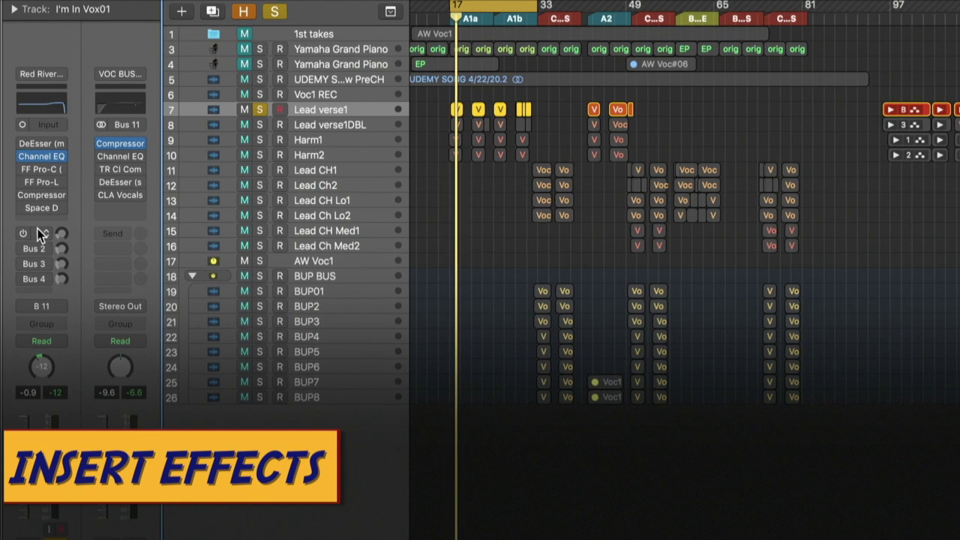
click(23, 171)
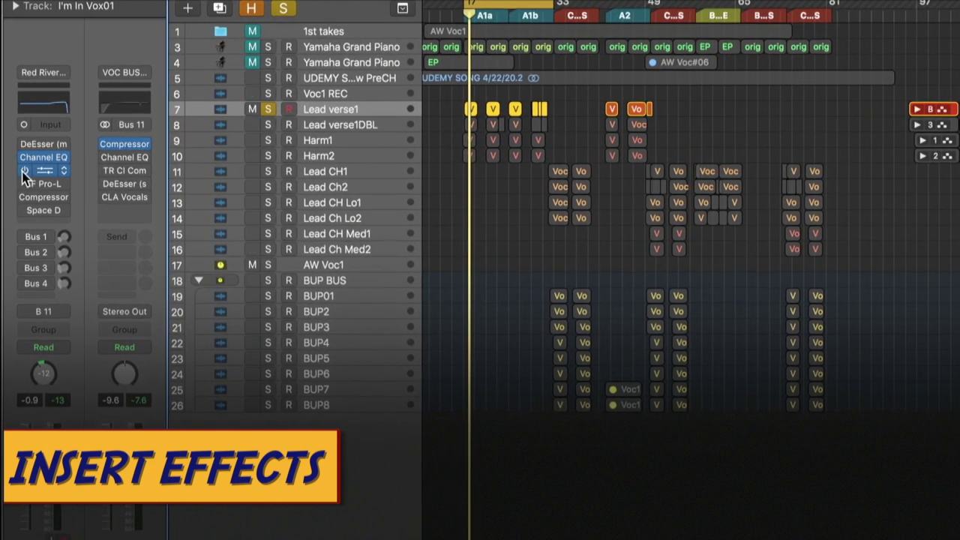
click(42, 174)
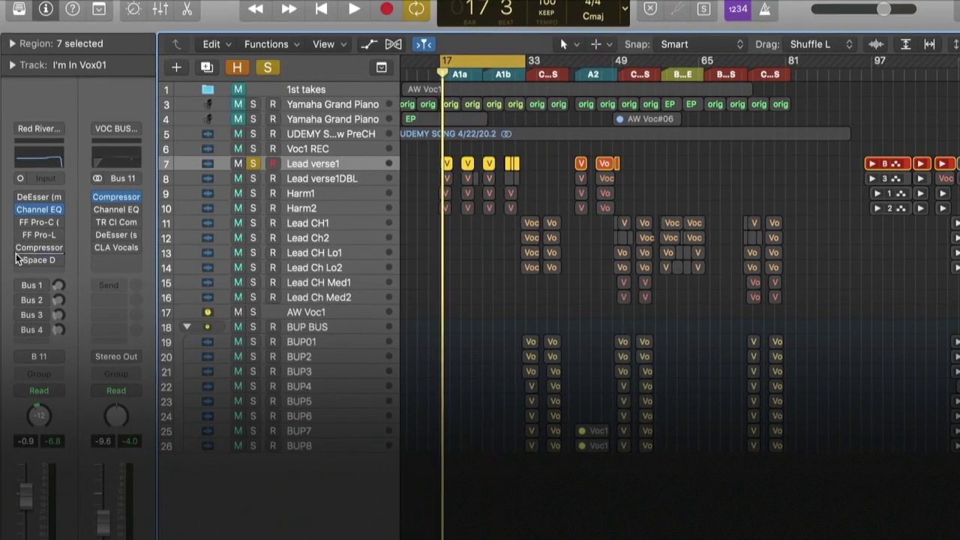
key(space)
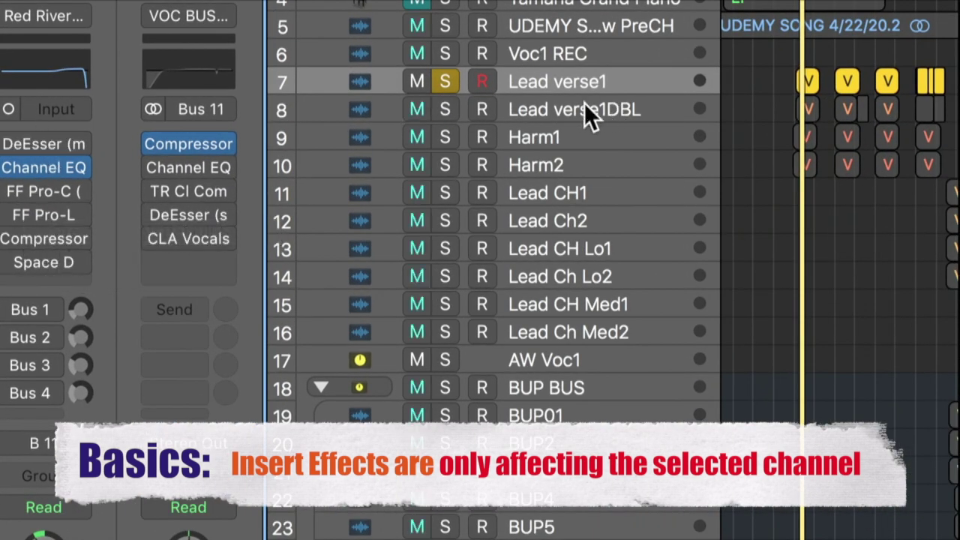
Compare the channel inserts of Lead verse1DBL and Lead verse1, and solo the BUP BUS stack to hear it as a group
click(572, 105)
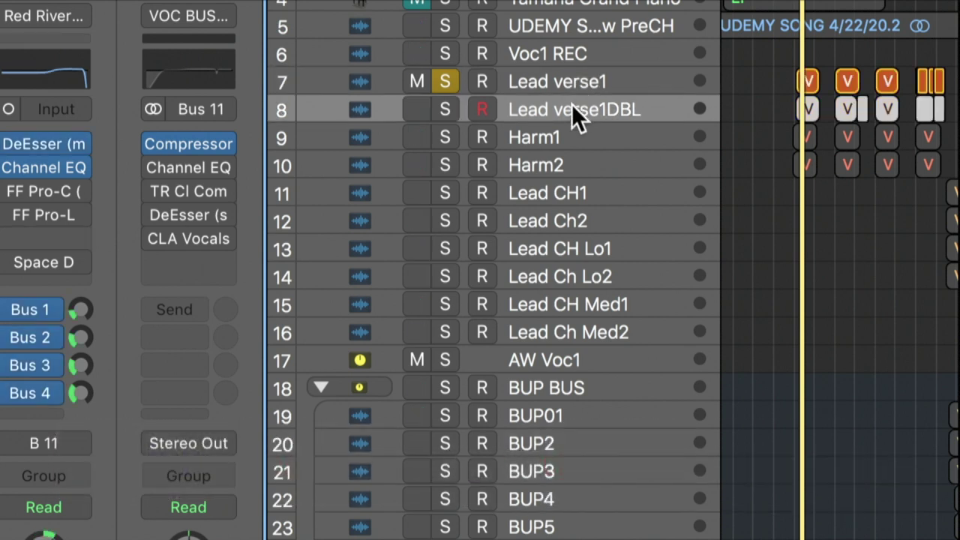
click(566, 78)
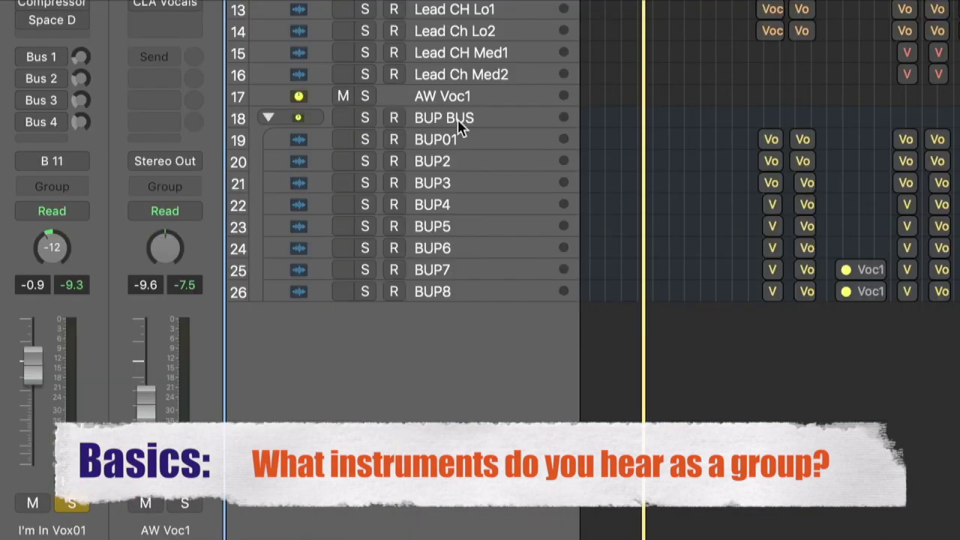
click(454, 119)
click(364, 119)
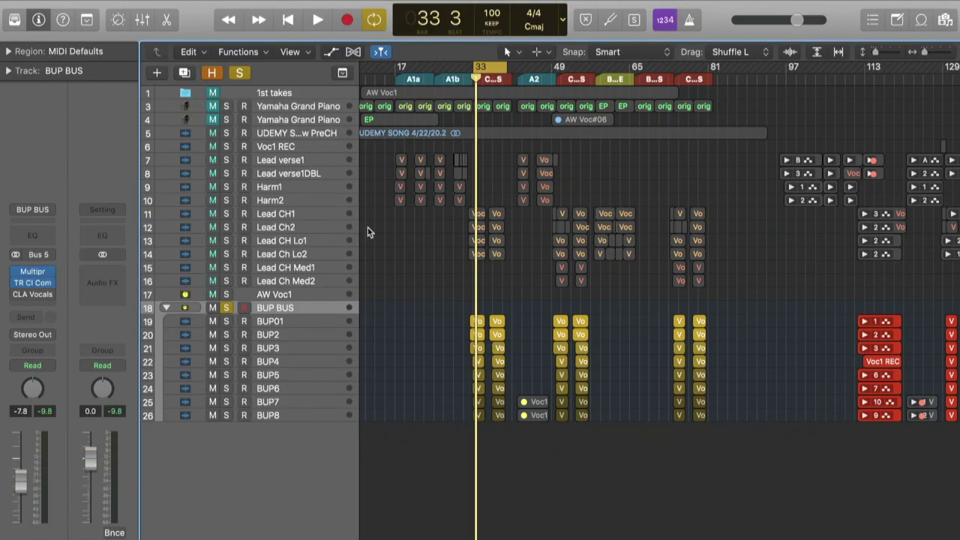
click(274, 160)
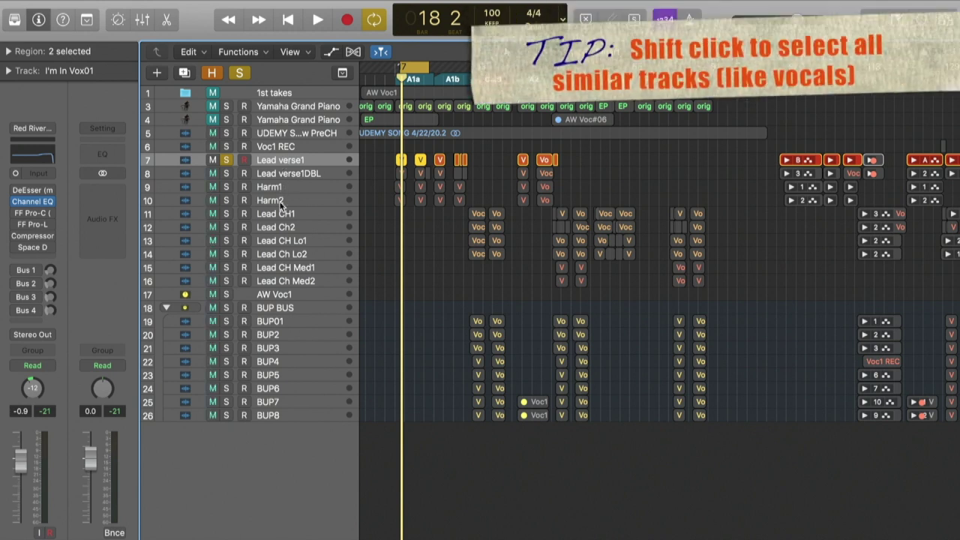
shift+click(307, 280)
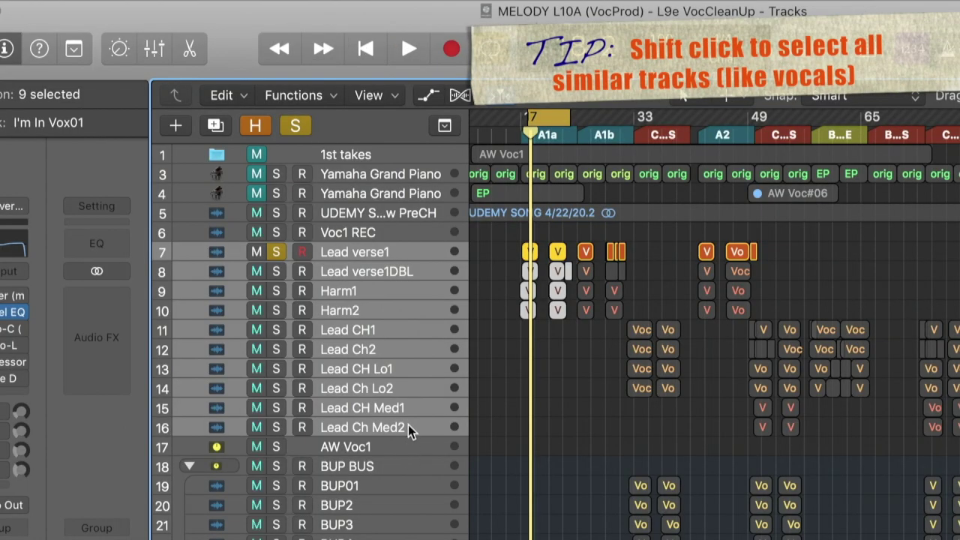
click(408, 424)
shift+click(401, 252)
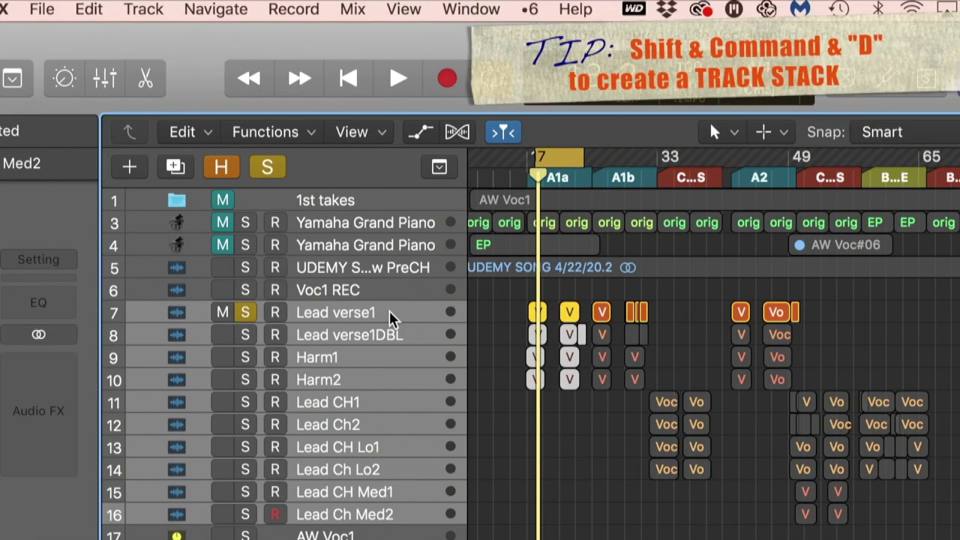
click(143, 9)
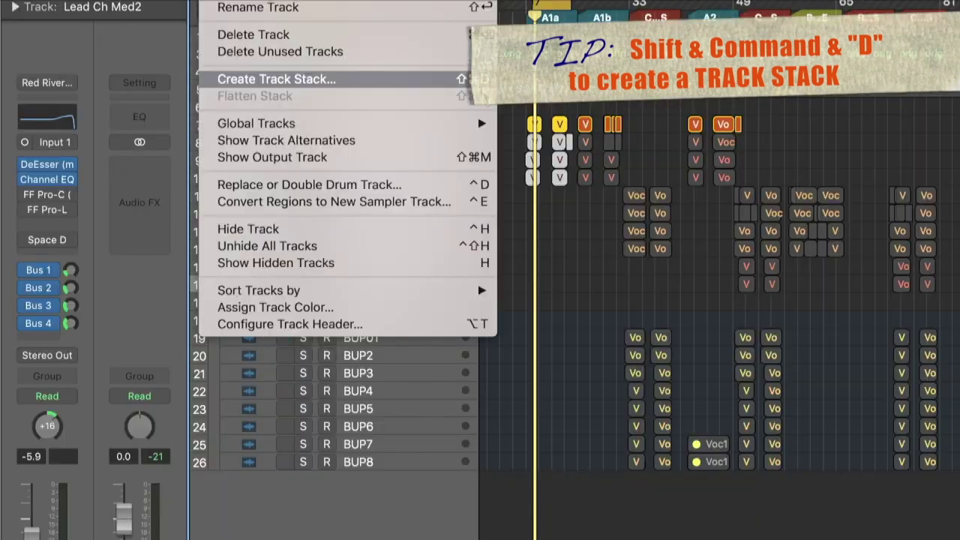
click(562, 237)
Create a Summing Stack from the tracks Lead verse1 through Lead Ch Med2
click(387, 126)
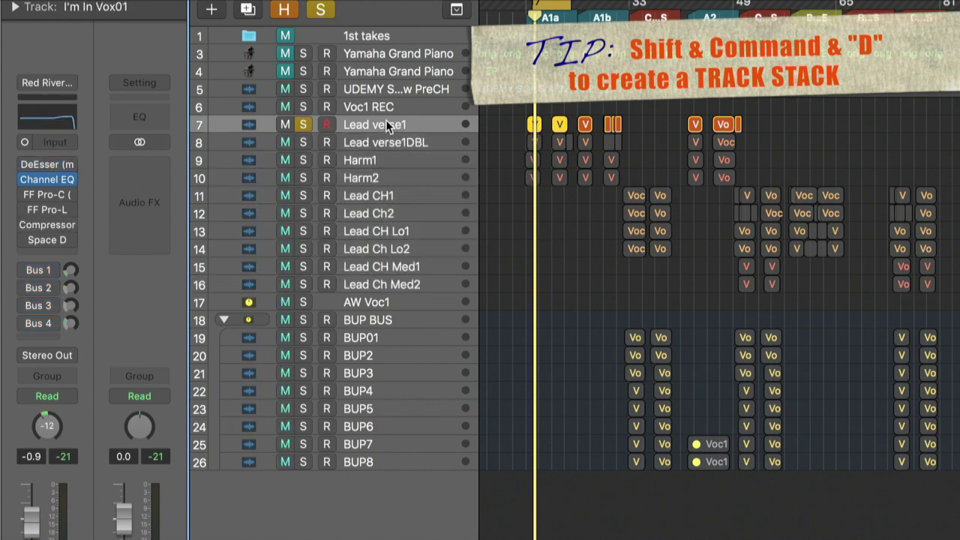
shift+click(400, 140)
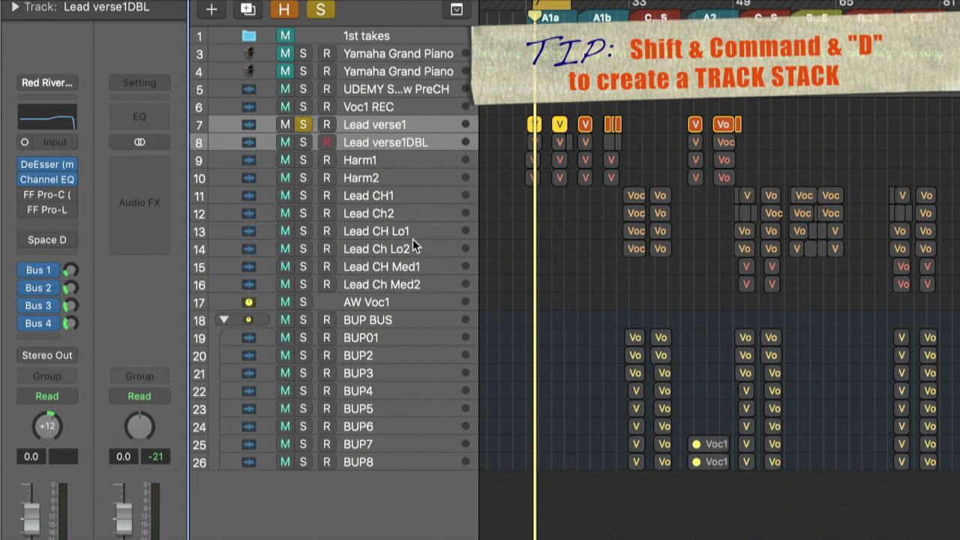
shift+click(398, 279)
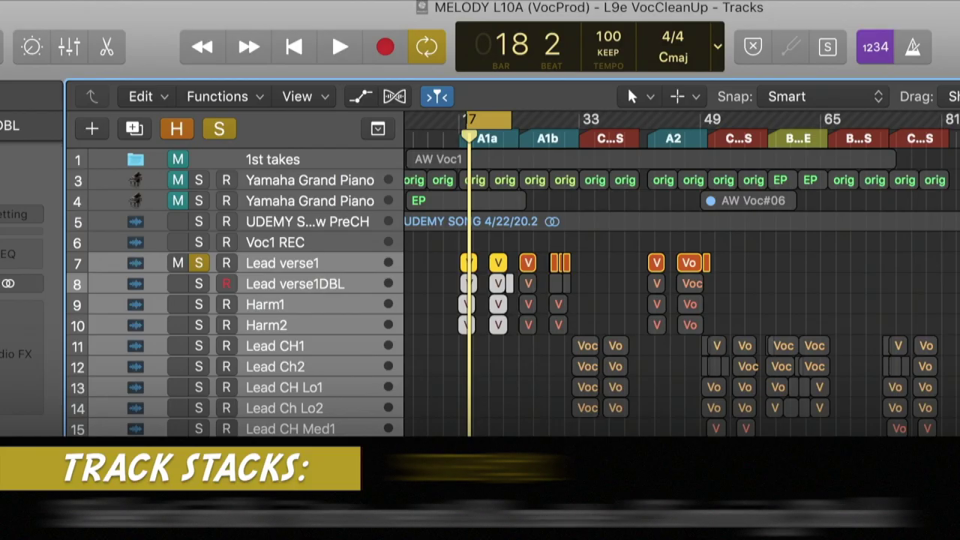
key(super+shift+d)
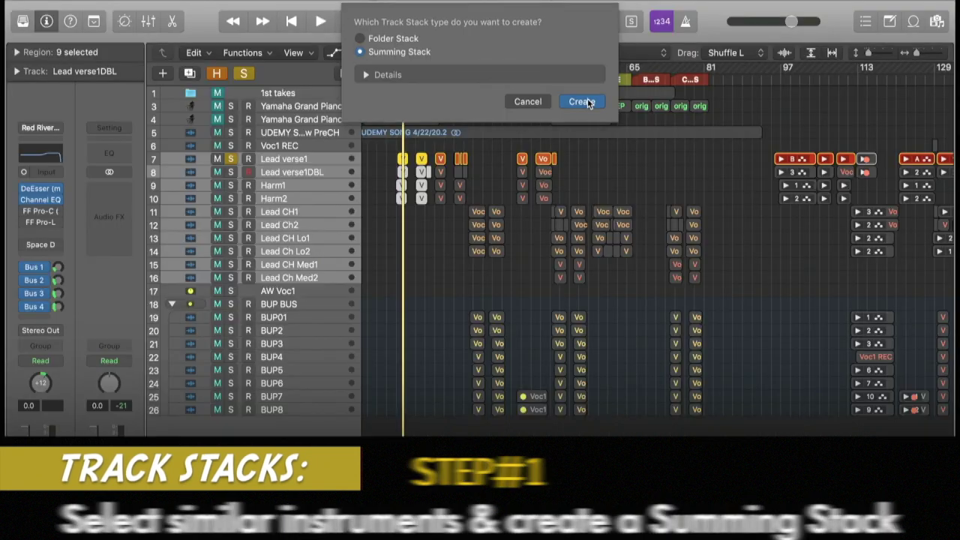
click(750, 173)
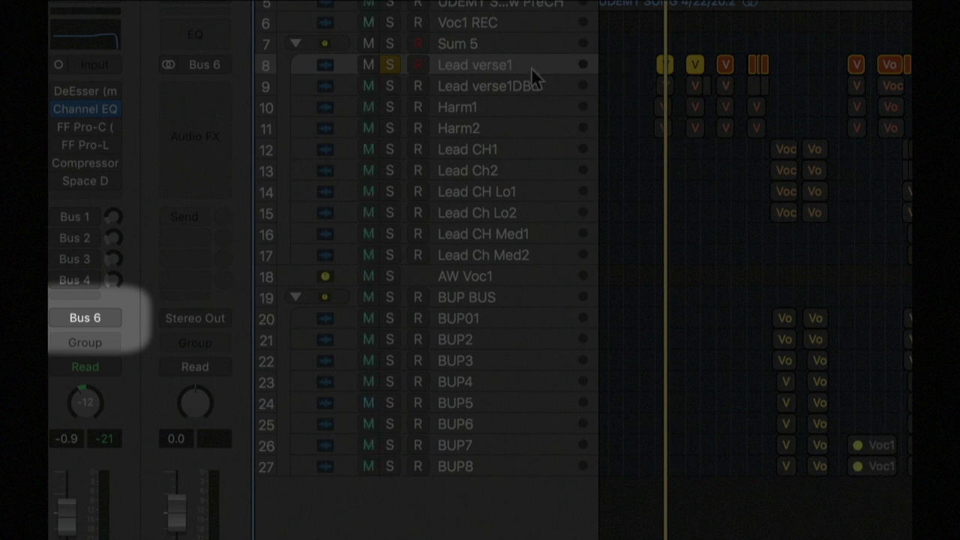
Check the output routing of the Lead verse1DBL, Harm1 and Lead verse1 tracks in the new stack
click(527, 89)
click(495, 113)
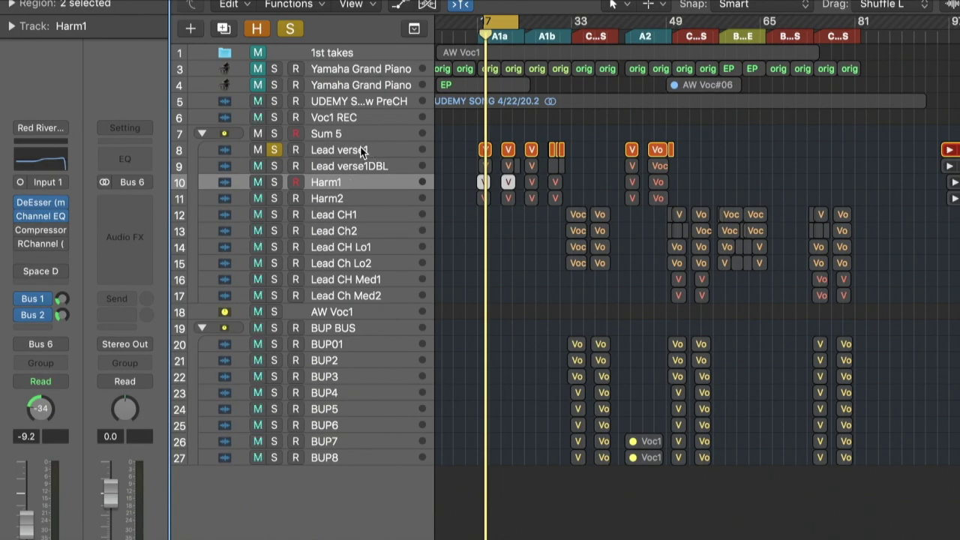
click(361, 151)
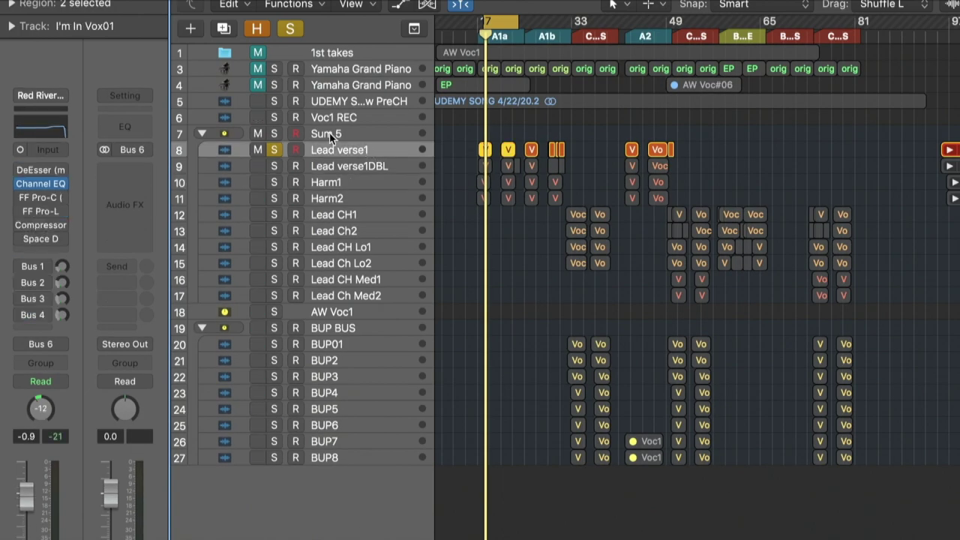
Rename the new summing stack VOC BUS
double_click(329, 133)
text(VOC BU)
key(Return)
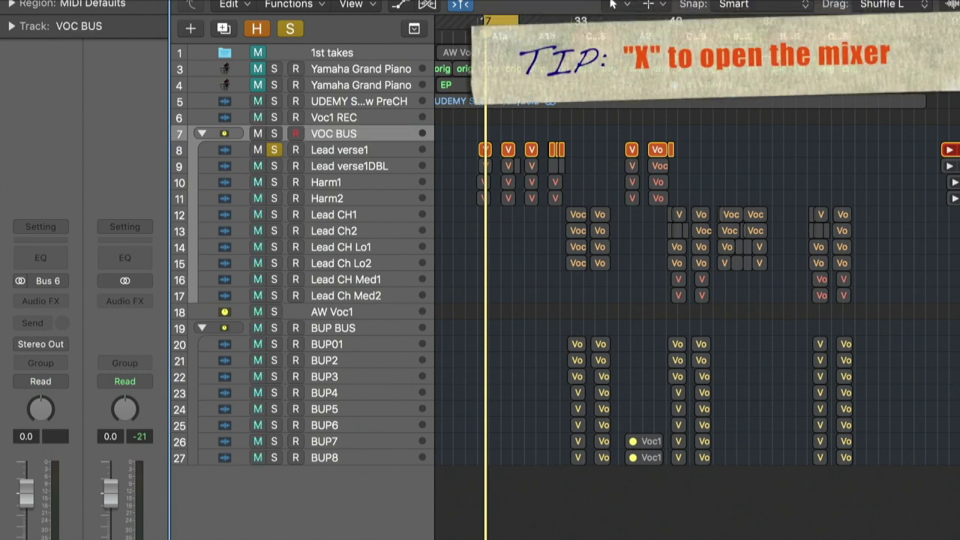
Open the mixer and examine the output routing of the VOC BUS channel and its subtracks
key(x)
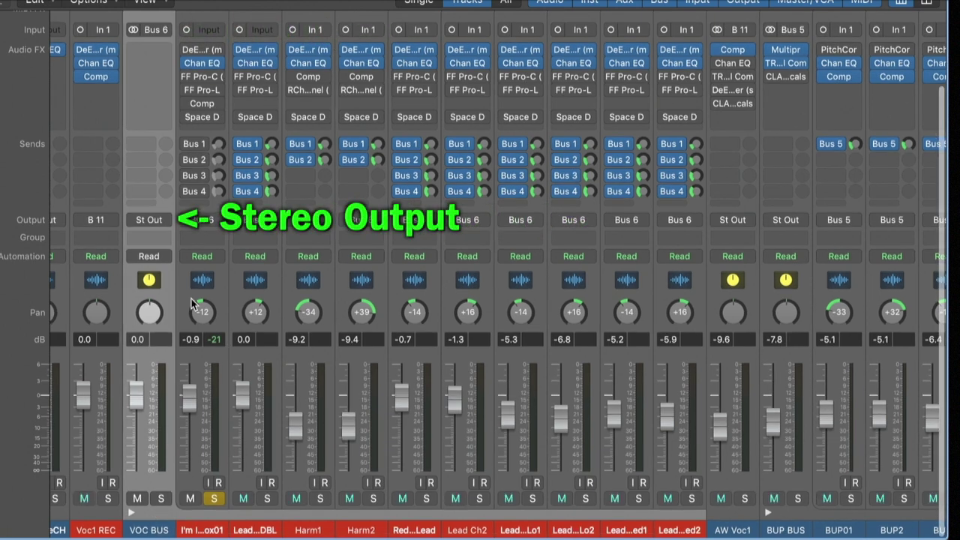
scroll(150, 222, right, 10)
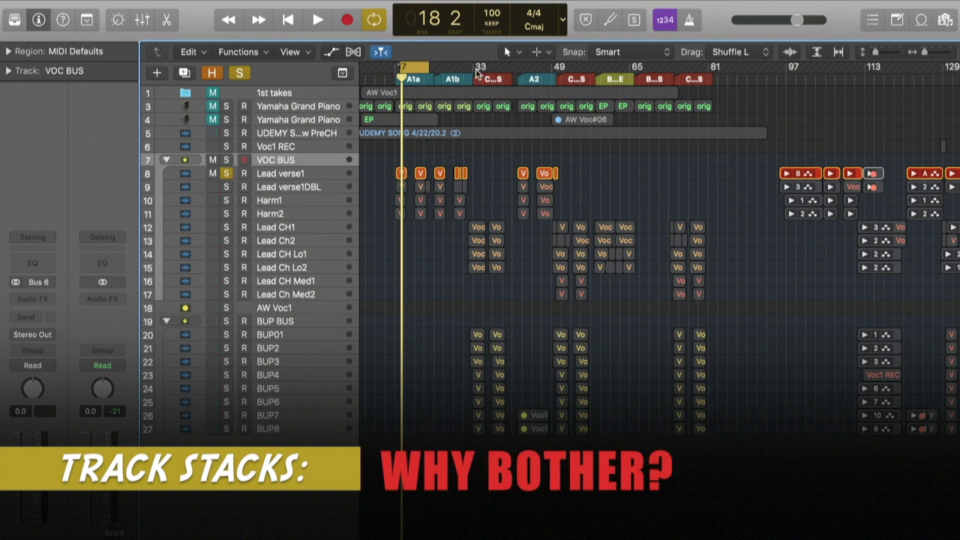
Compare the bus input and output routing of the BUP BUS channel, its subtracks BUP01 to BUP3, and Lead Ch2 with the VOC BUS
click(310, 334)
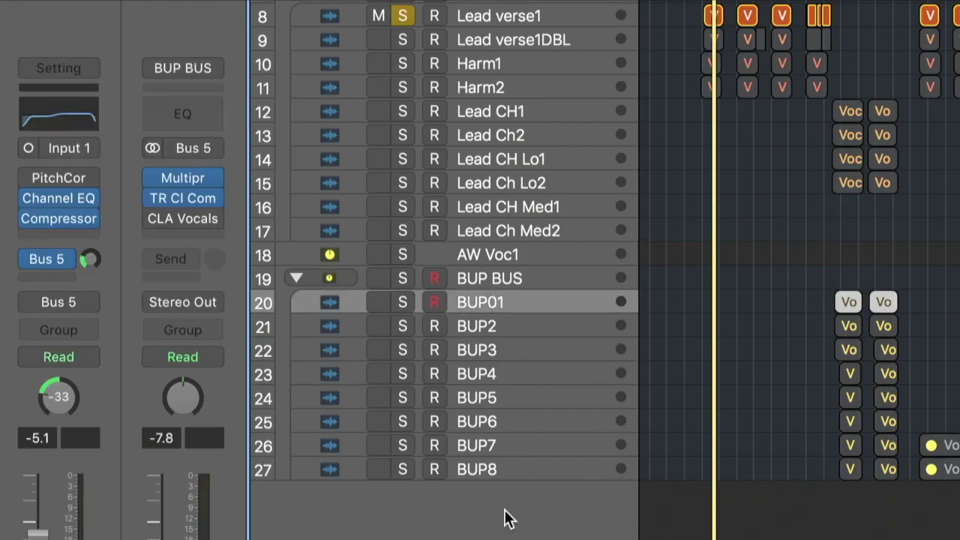
shift+click(506, 479)
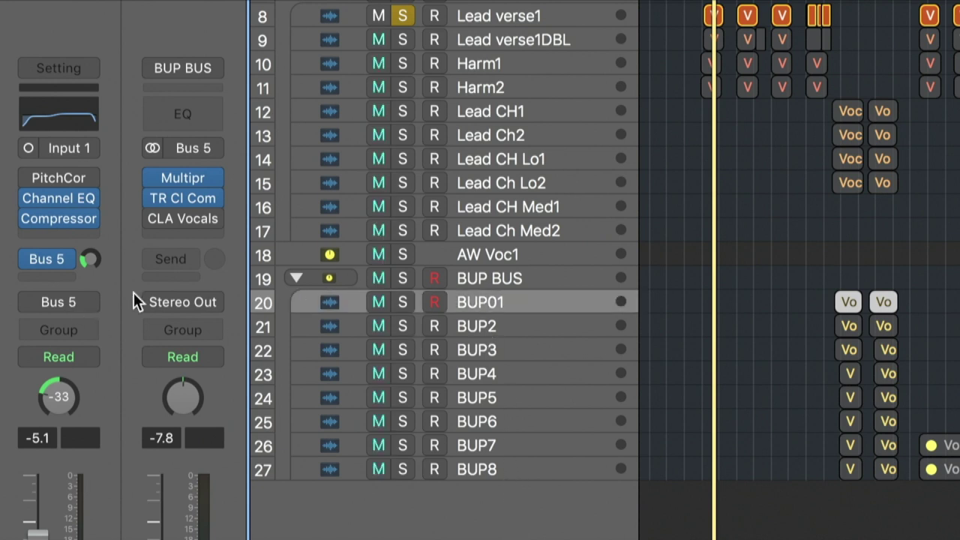
click(485, 279)
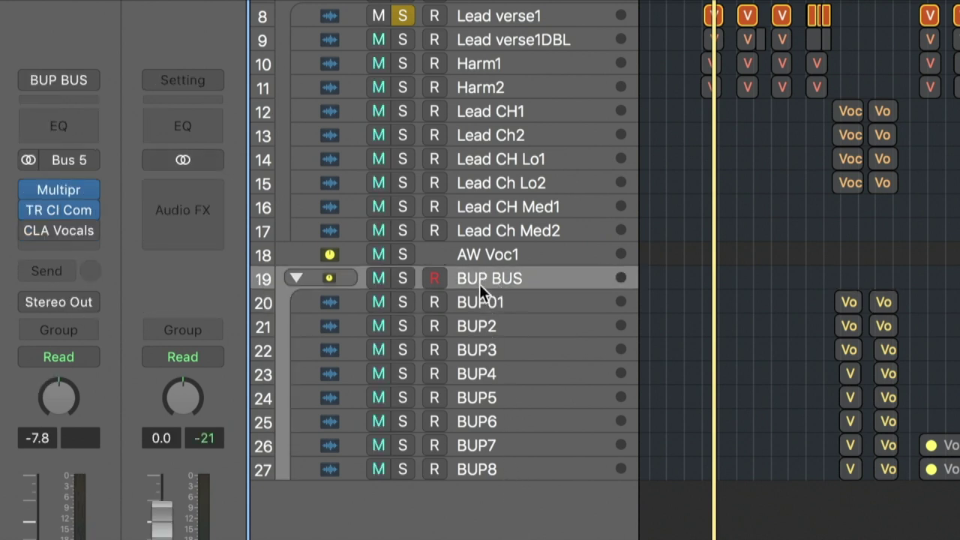
click(490, 305)
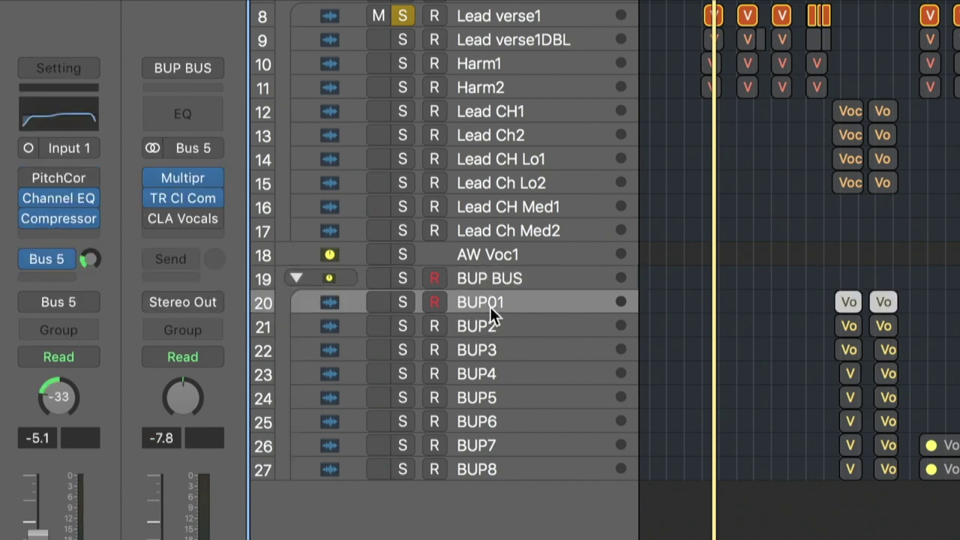
click(491, 322)
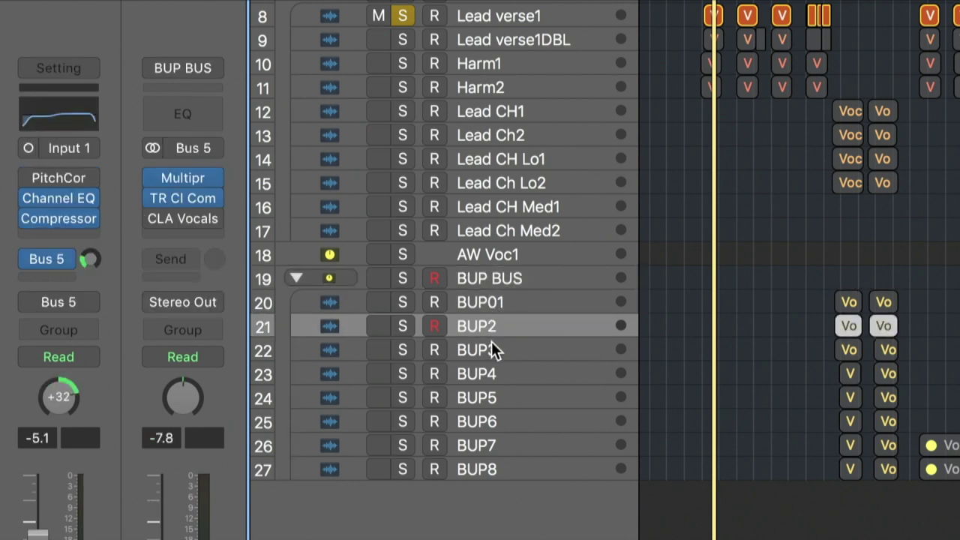
click(492, 343)
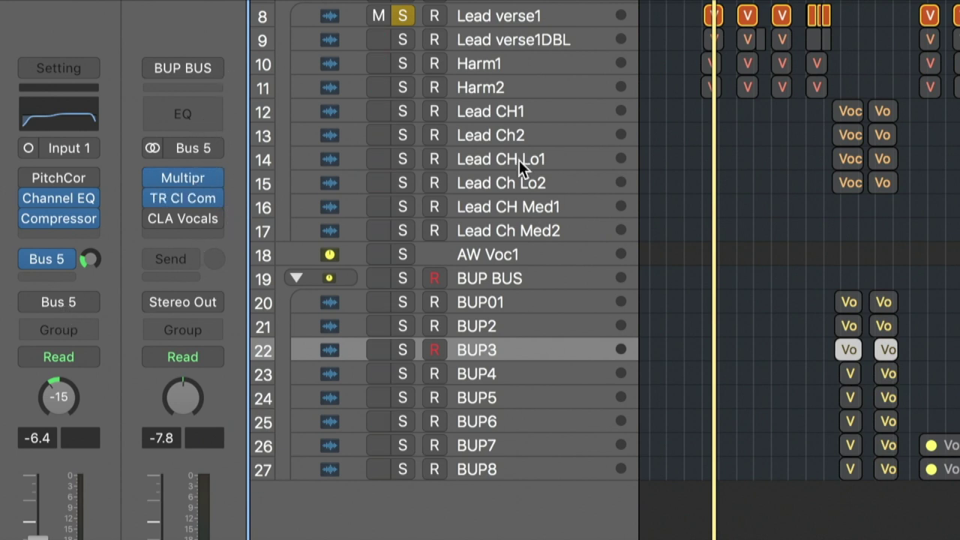
click(505, 135)
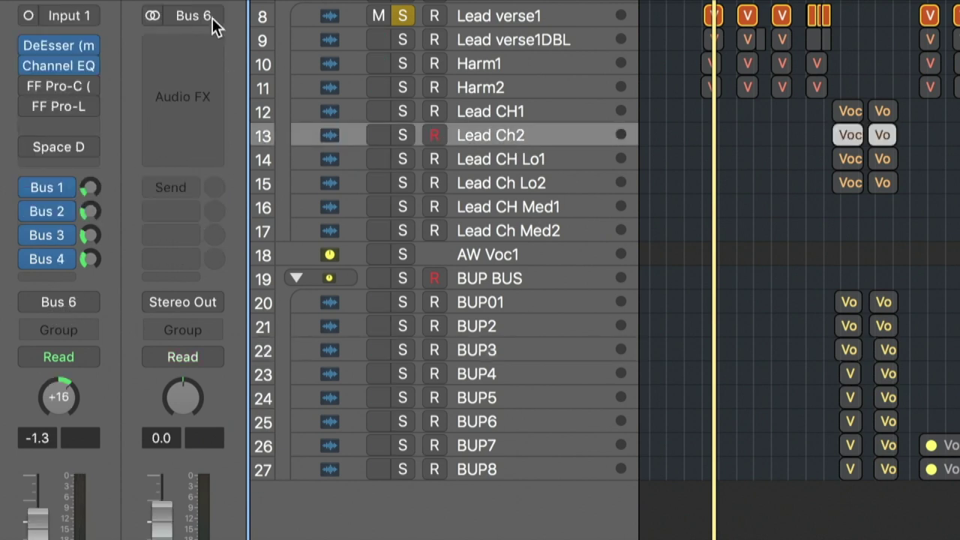
mouse_move(196, 74)
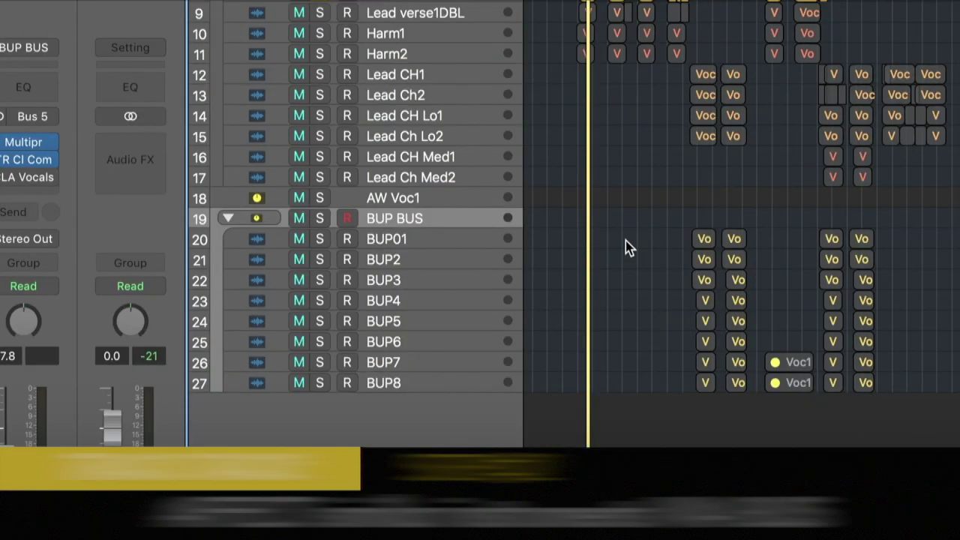
Solo the BUP BUS stack and play the backing vocals in a cycle from bar 33
click(321, 217)
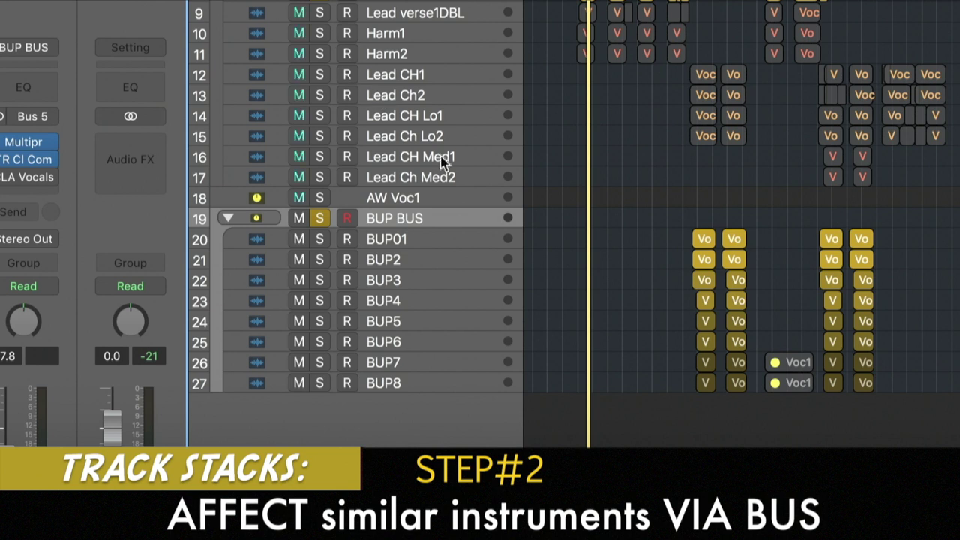
click(399, 247)
key(x)
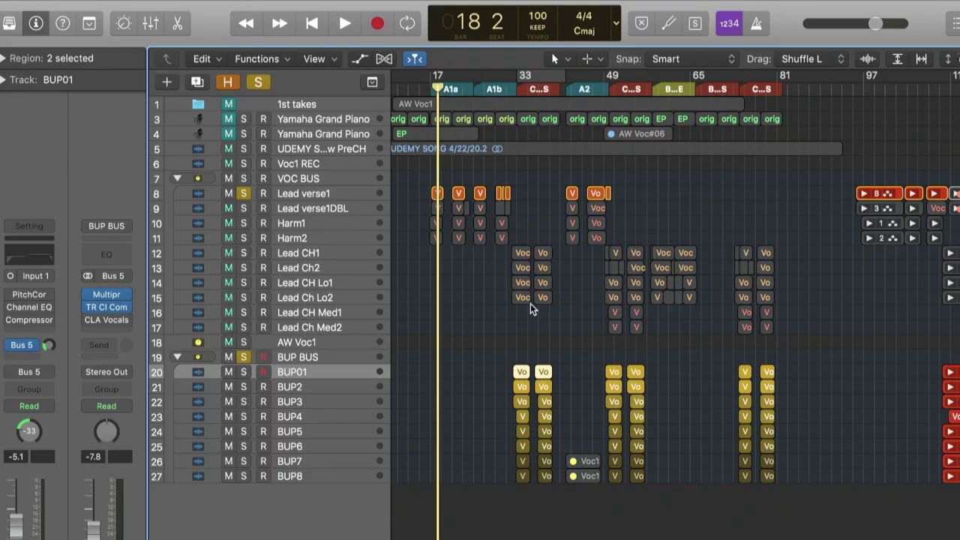
click(541, 76)
key(space)
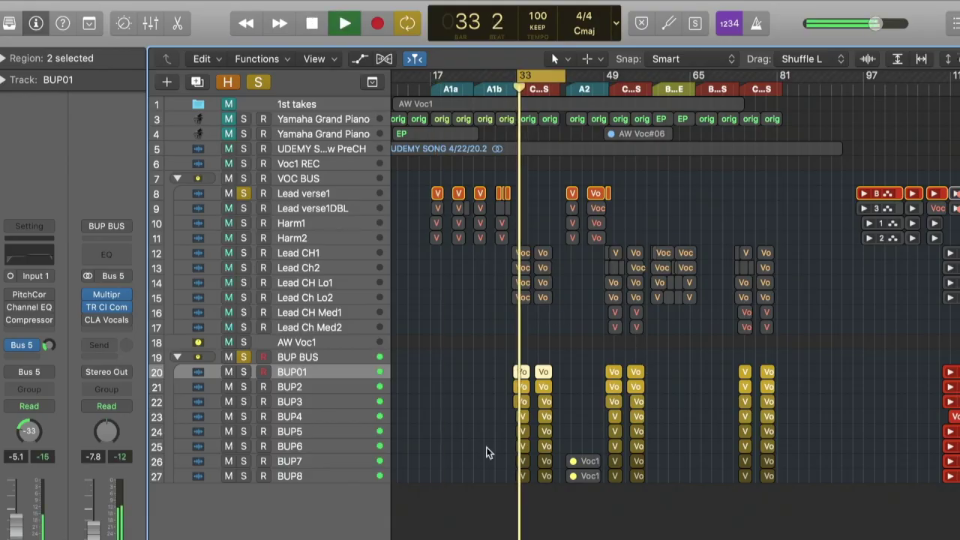
key(space)
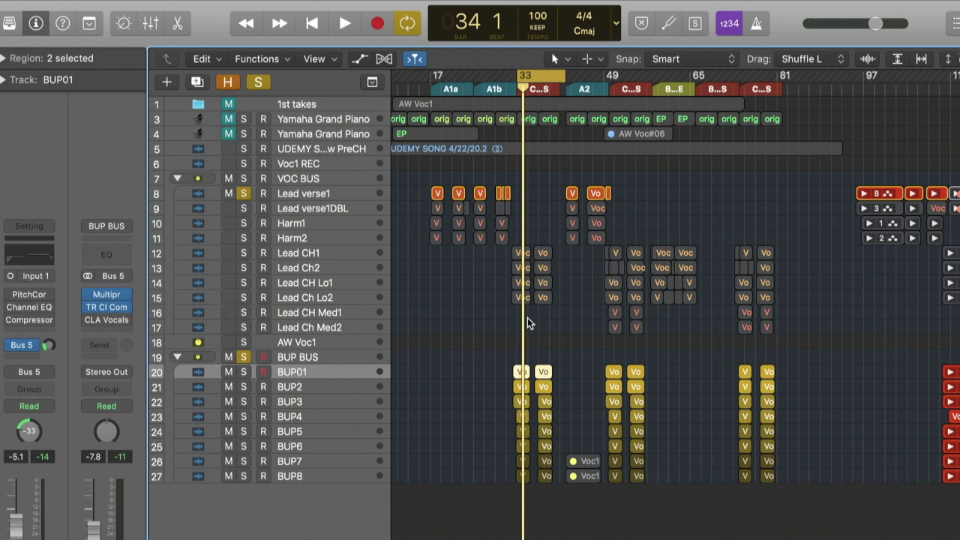
Insert a Channel EQ on the BUP BUS channel and enable its low cut filter
click(313, 356)
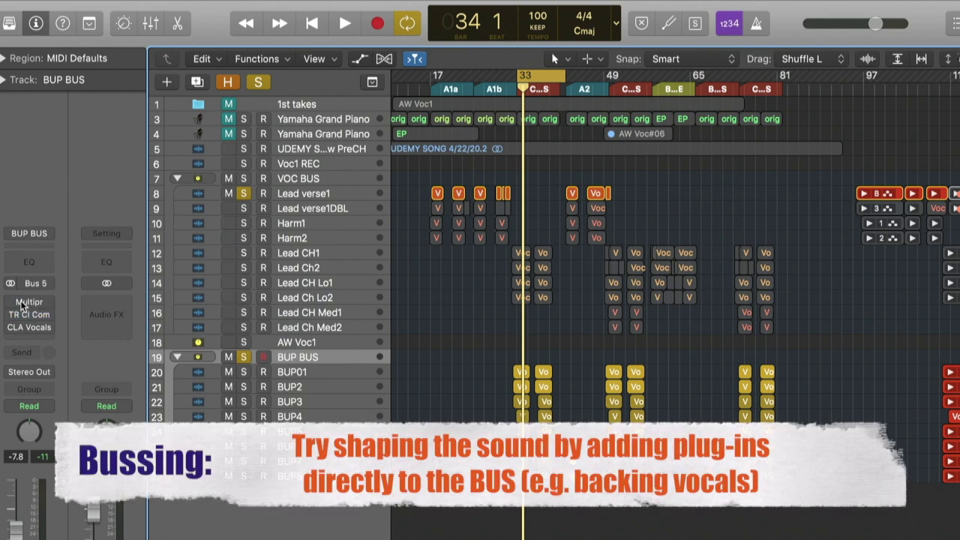
click(28, 265)
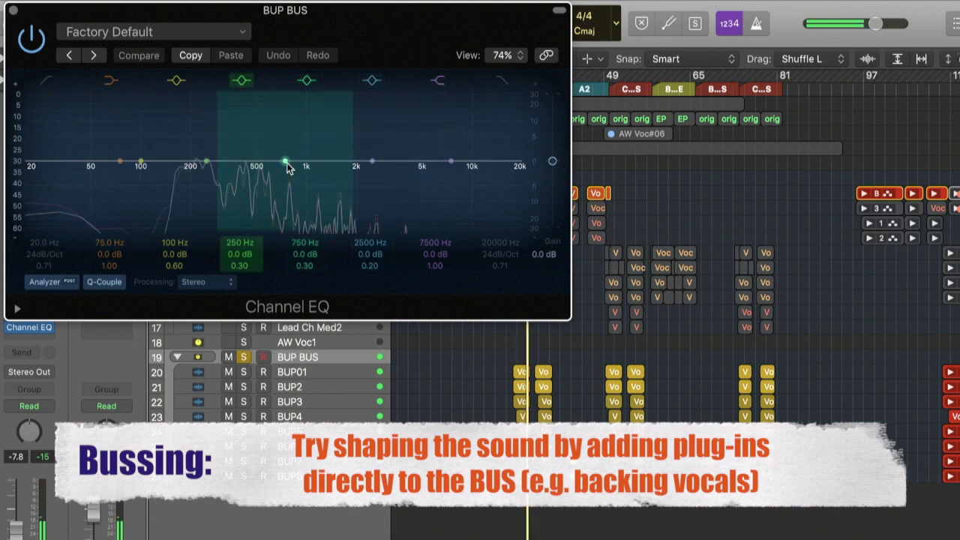
click(47, 81)
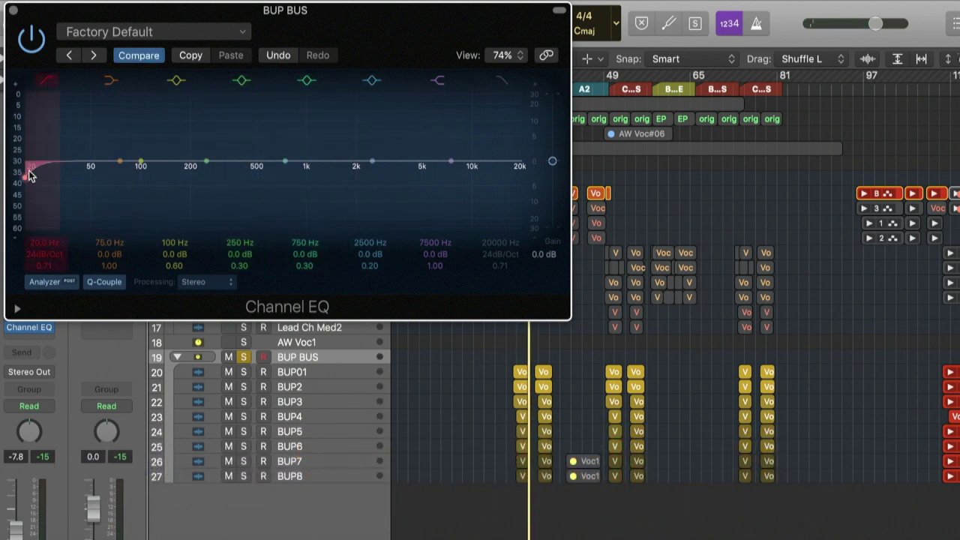
Set the low cut frequency of the BUP BUS Channel EQ to 142 Hz while auditioning the backing vocals
key(space)
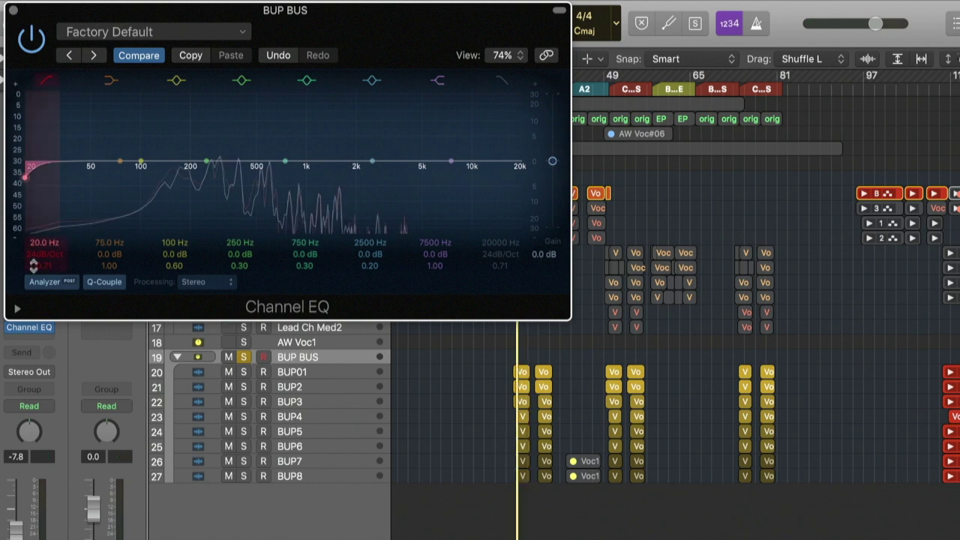
drag(24, 183, 151, 177)
mouse_move(40, 245)
mouse_down()
mouse_move(40, 289)
mouse_move(40, 237)
mouse_up()
key(space)
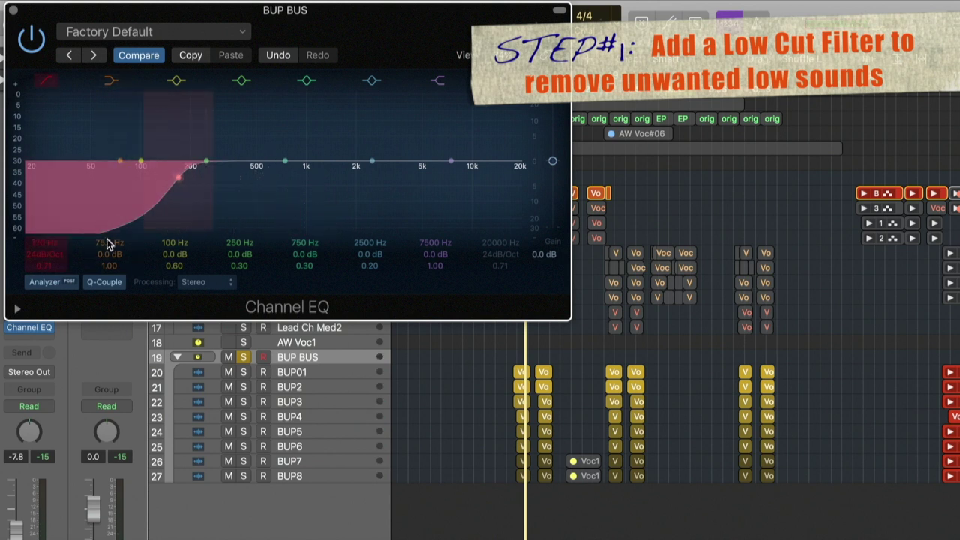
key(space)
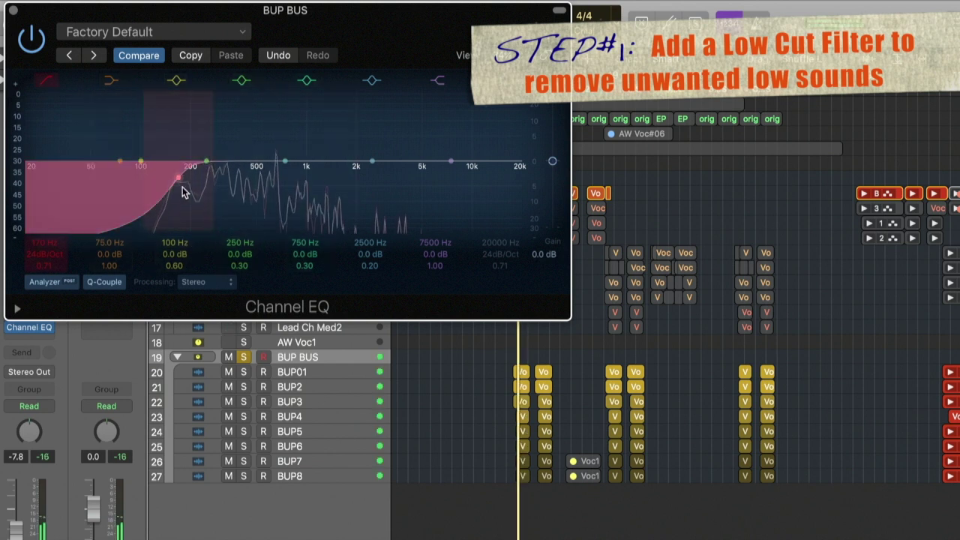
drag(41, 243, 41, 248)
Set the low shelf band of the BUP BUS Channel EQ to 800 Hz and -4.5 dB while the vocals play
click(105, 251)
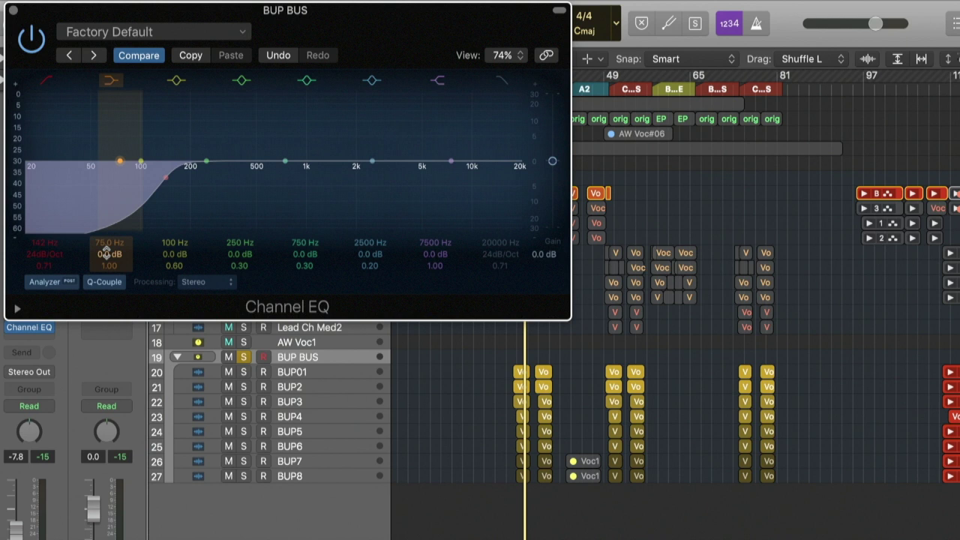
drag(106, 251, 103, 225)
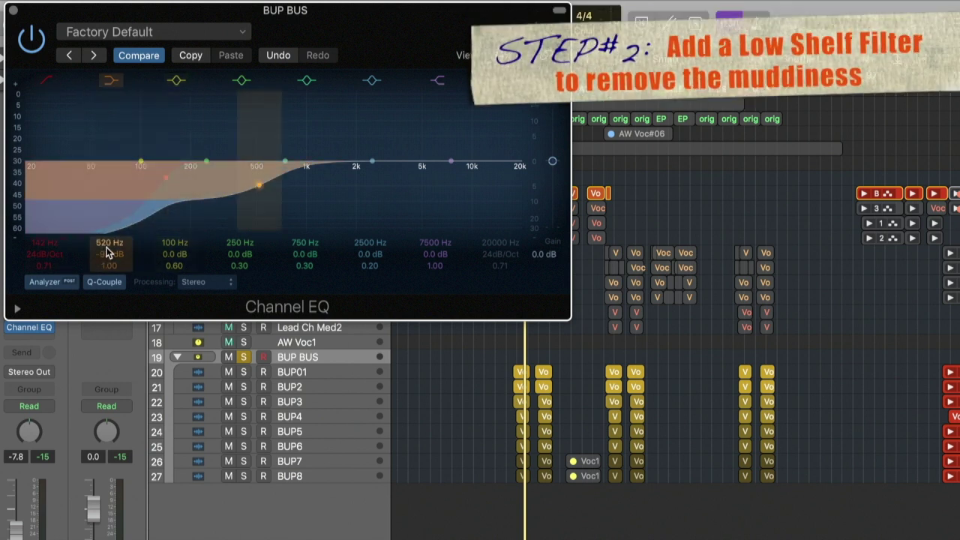
drag(110, 254, 109, 232)
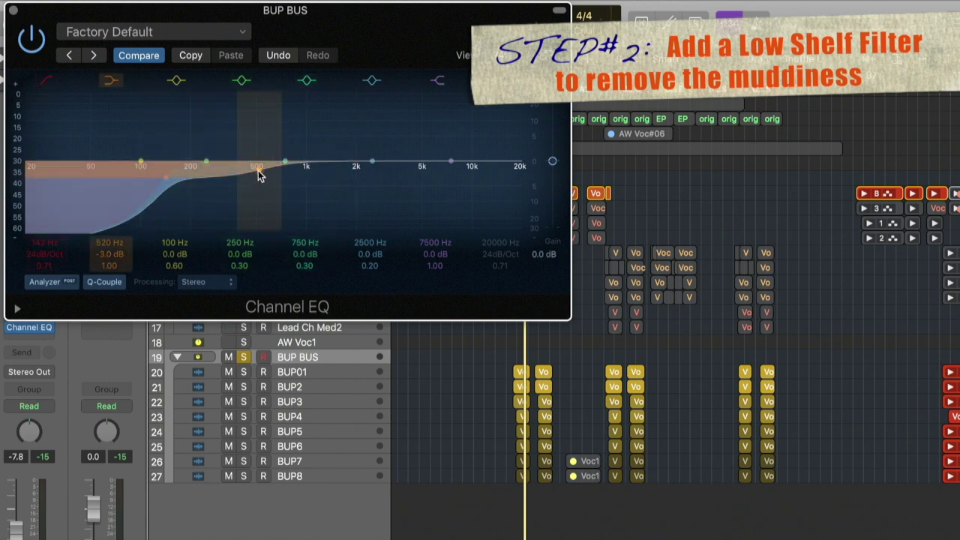
key(space)
mouse_move(110, 253)
mouse_down()
mouse_move(110, 283)
mouse_move(103, 236)
mouse_up()
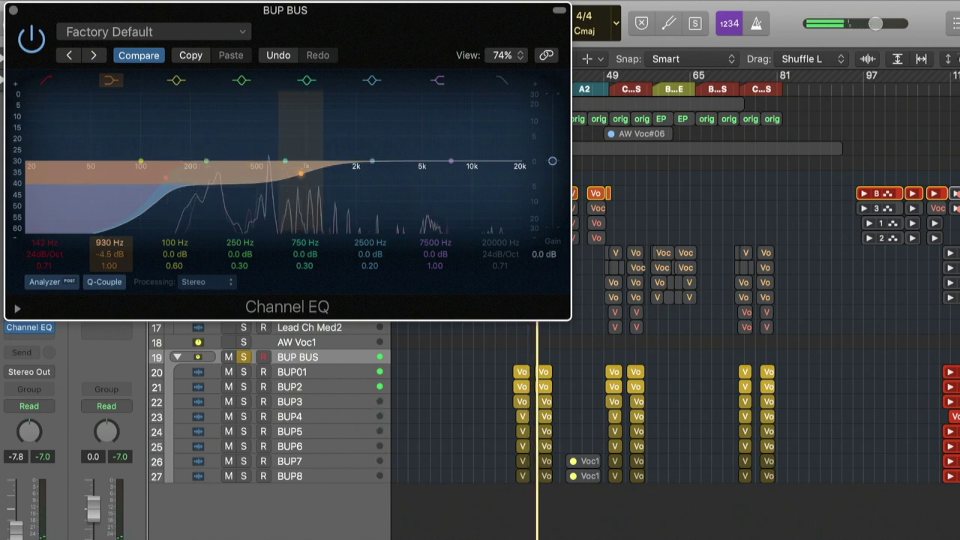
drag(109, 242, 109, 250)
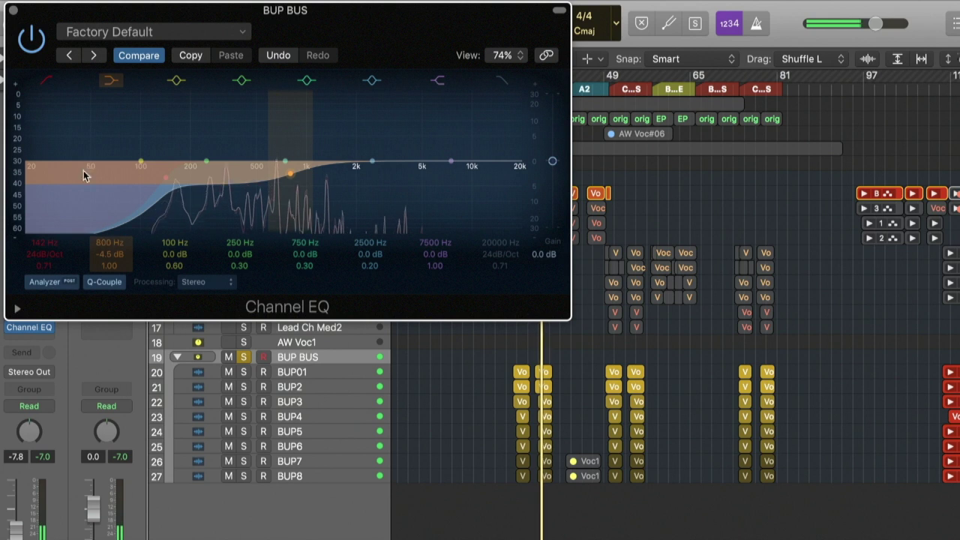
Compare the backing vocals with the Channel EQ off and on, and set the low shelf gain to -3.5 dB
click(27, 43)
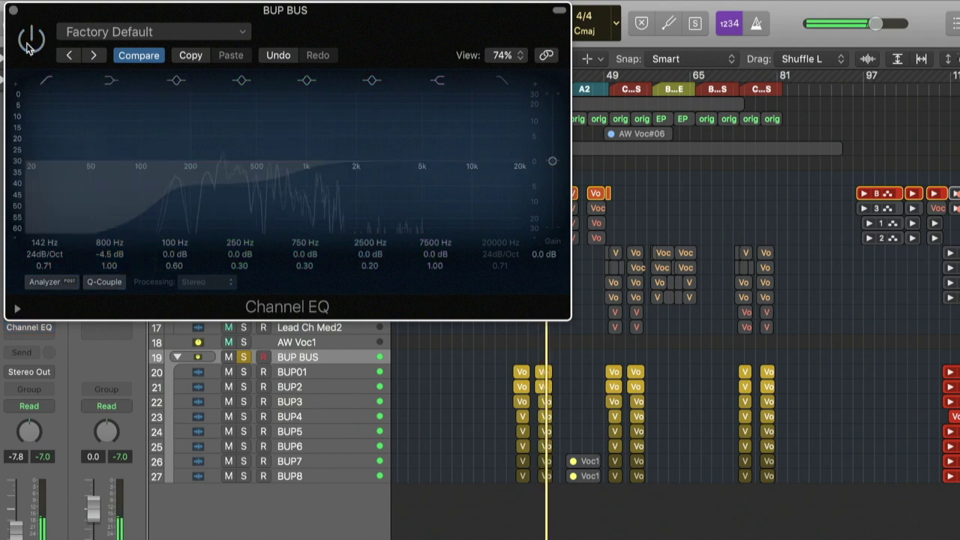
click(28, 44)
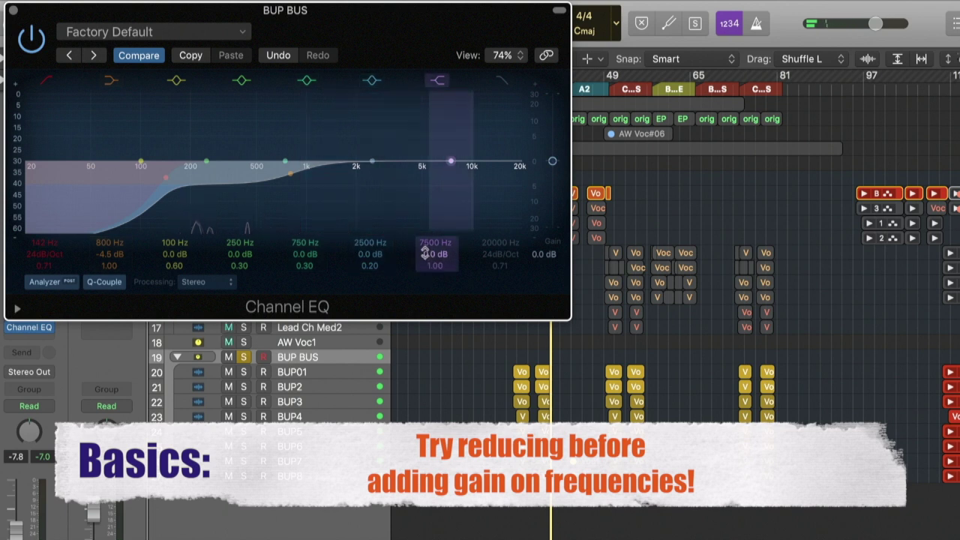
key(space)
drag(124, 253, 124, 240)
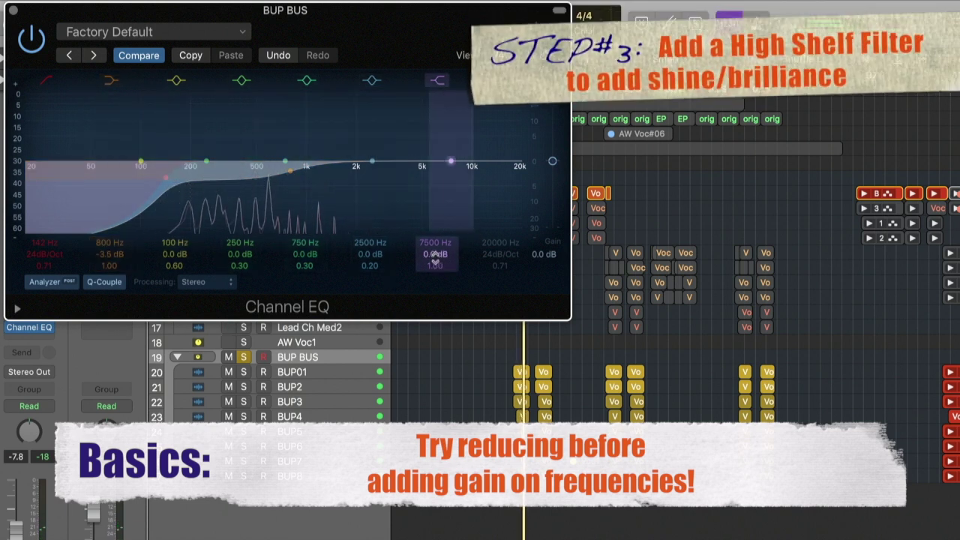
Boost the 7500 Hz high shelf band by 2.5 dB and close the Channel EQ window
drag(435, 257, 435, 246)
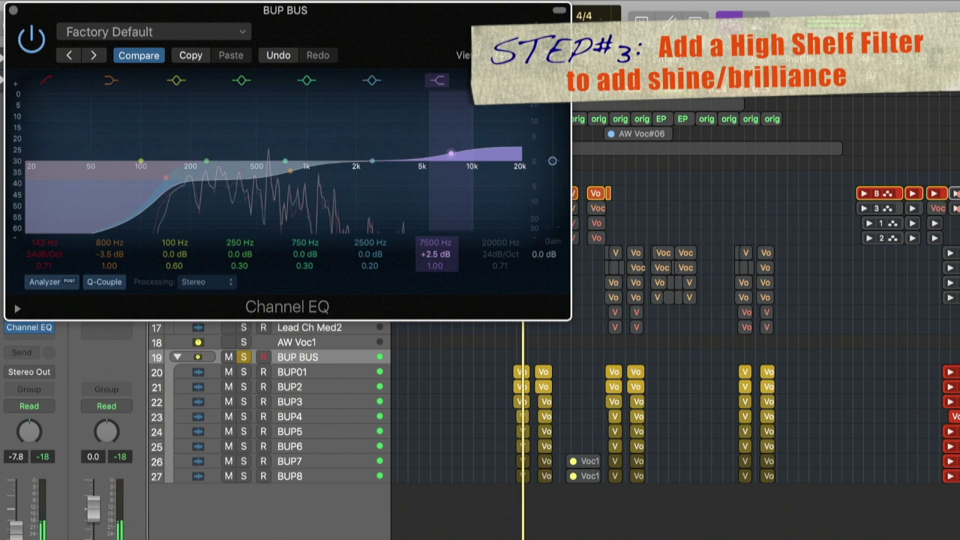
click(12, 11)
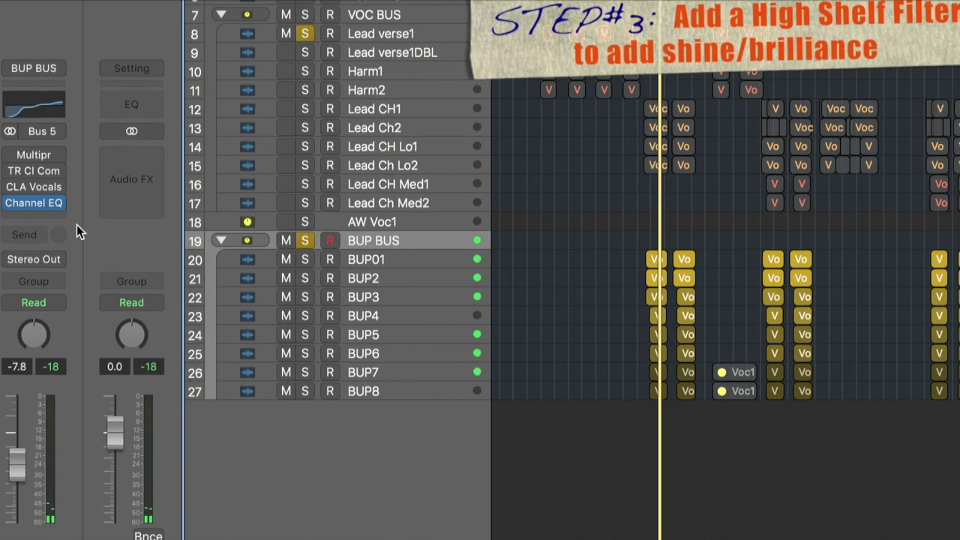
mouse_move(9, 204)
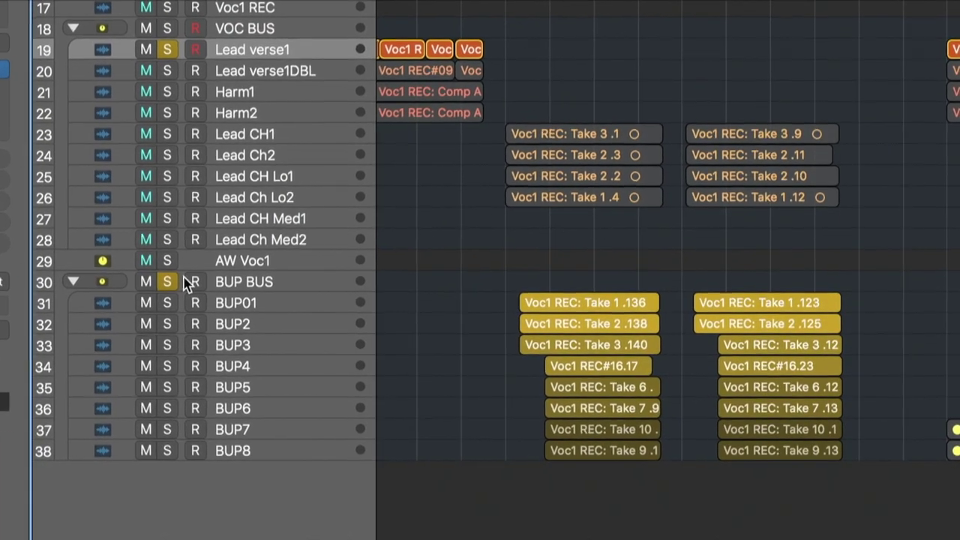
Add a send to Bus 3 (shrt verb) on the BUP BUS channel and set its level to -8.8 dB
key(space)
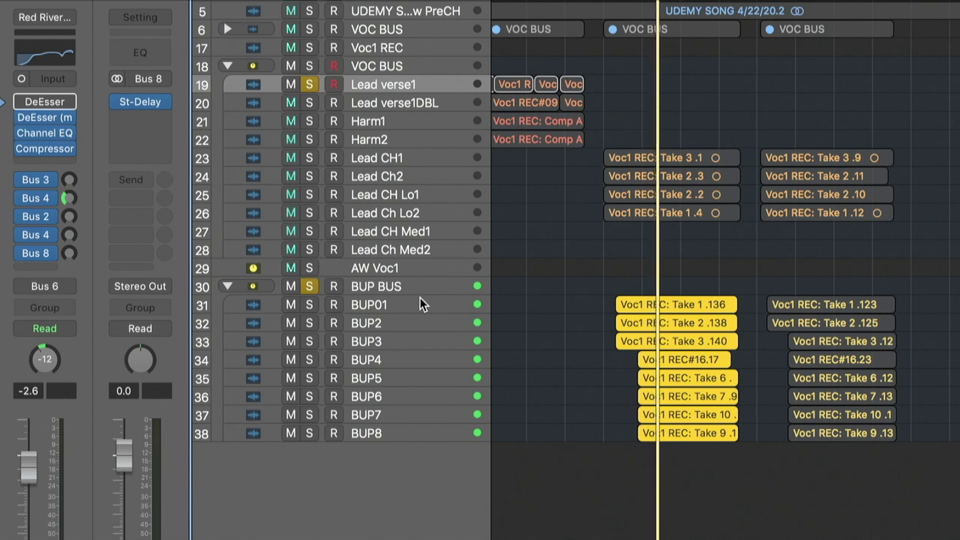
click(389, 303)
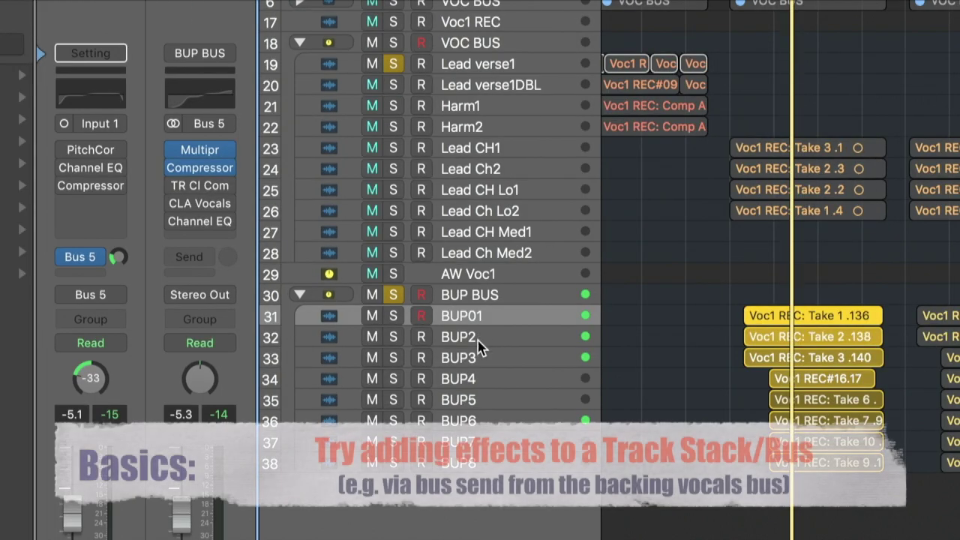
click(489, 299)
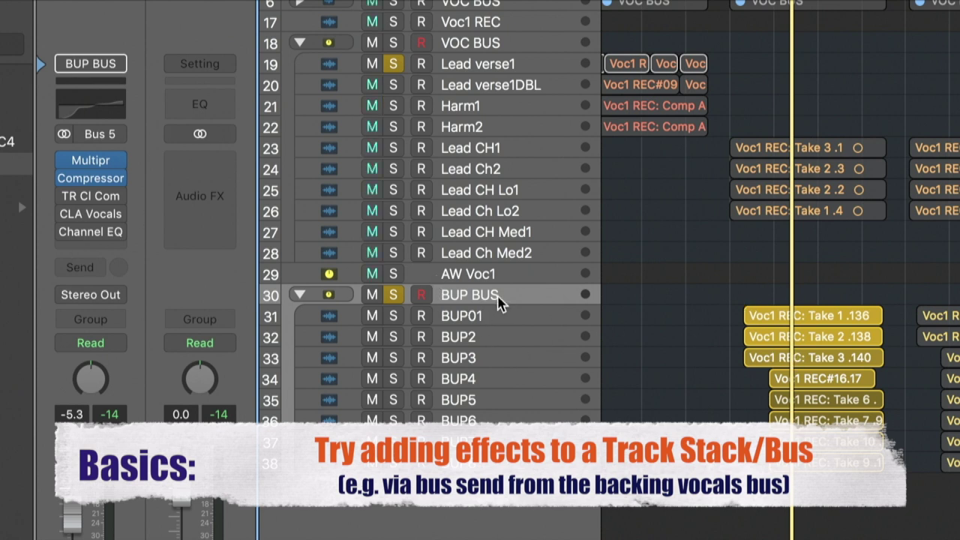
click(90, 268)
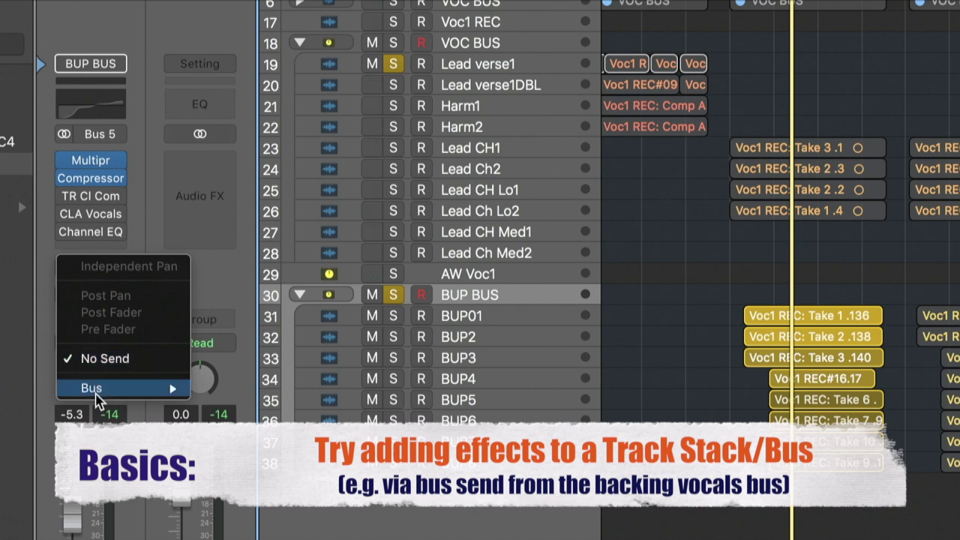
mouse_move(96, 399)
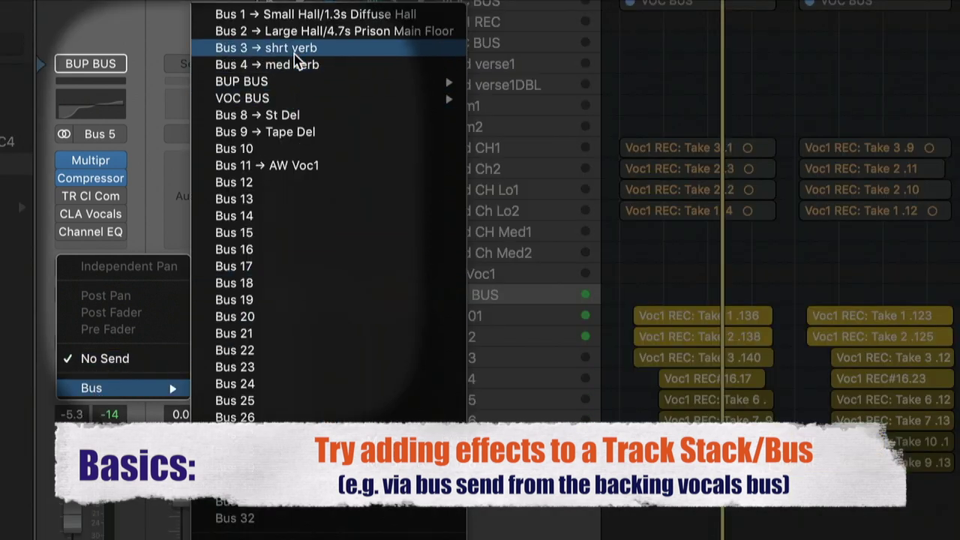
click(295, 50)
drag(124, 270, 124, 287)
Add a second BUP BUS send to Bus 4 (med verb) at a level of -13.2 dB
click(80, 259)
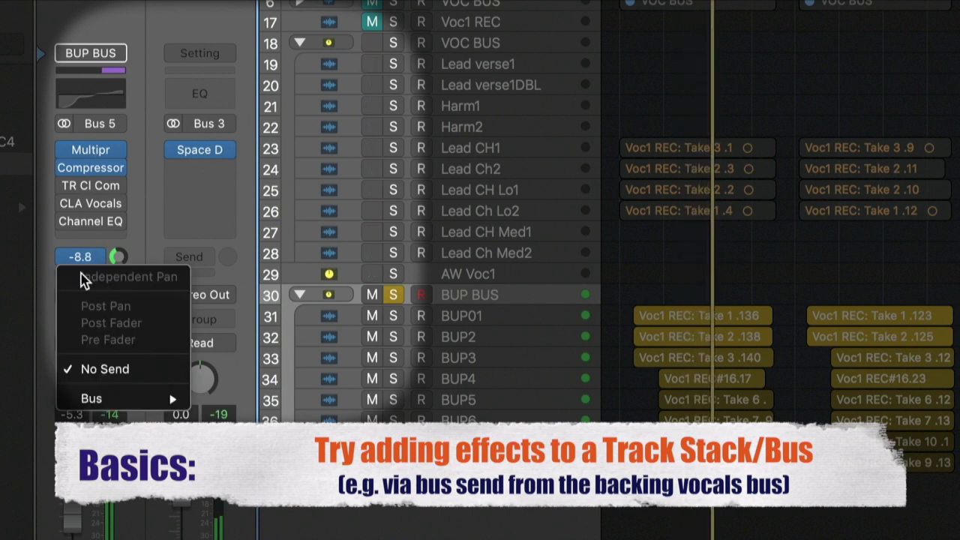
mouse_move(111, 401)
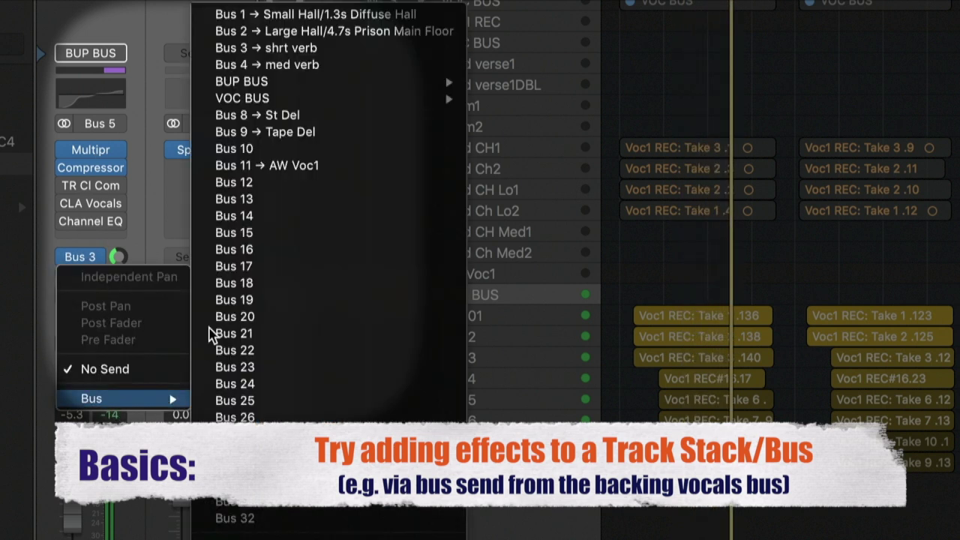
click(376, 69)
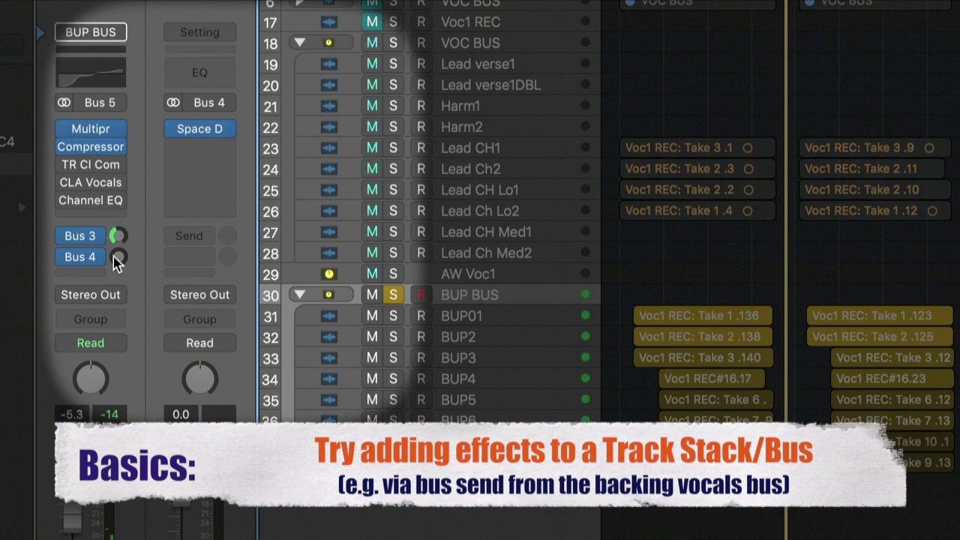
Add a third BUP BUS send to Bus 8 (St Del) and blend the delay in at about -14.2 dB during playback
click(86, 258)
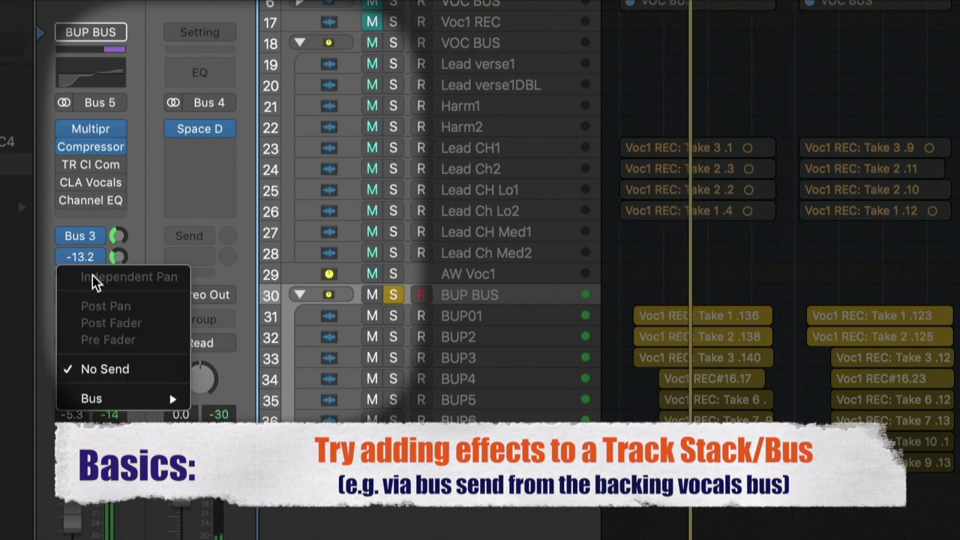
mouse_move(120, 400)
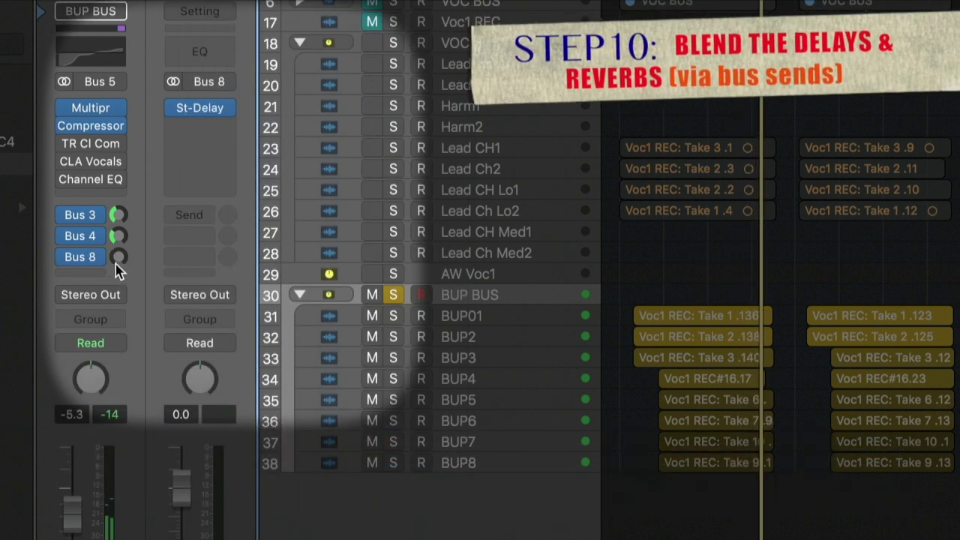
click(118, 257)
drag(117, 257, 112, 122)
key(space)
drag(113, 265, 118, 317)
drag(118, 257, 116, 241)
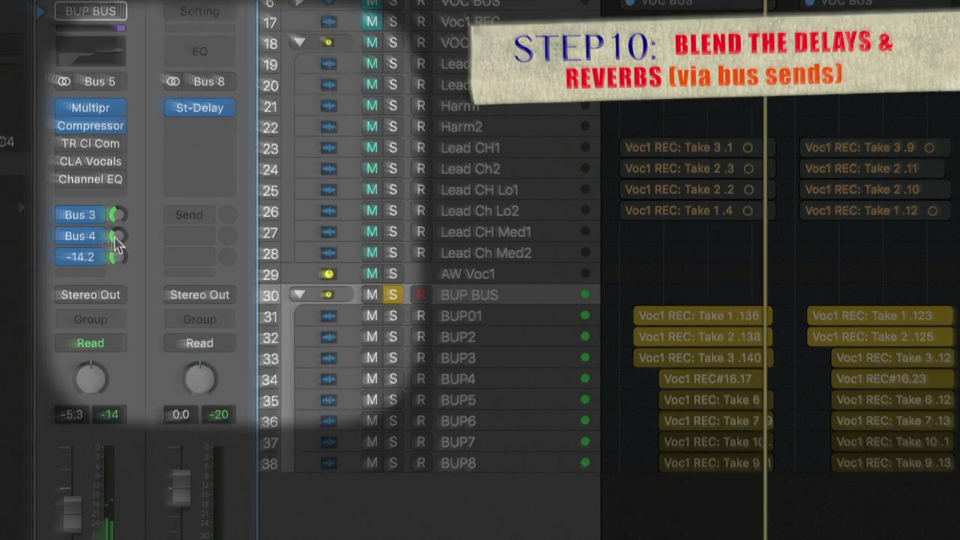